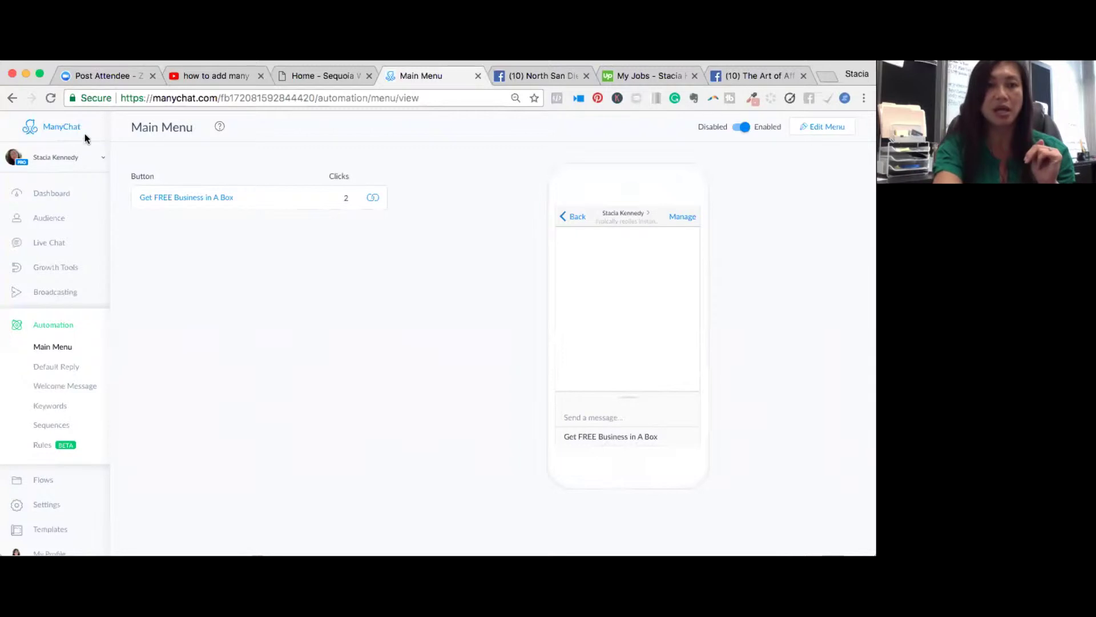
Switch to the page listed directly below the current account and open its automation main menu.
click(72, 159)
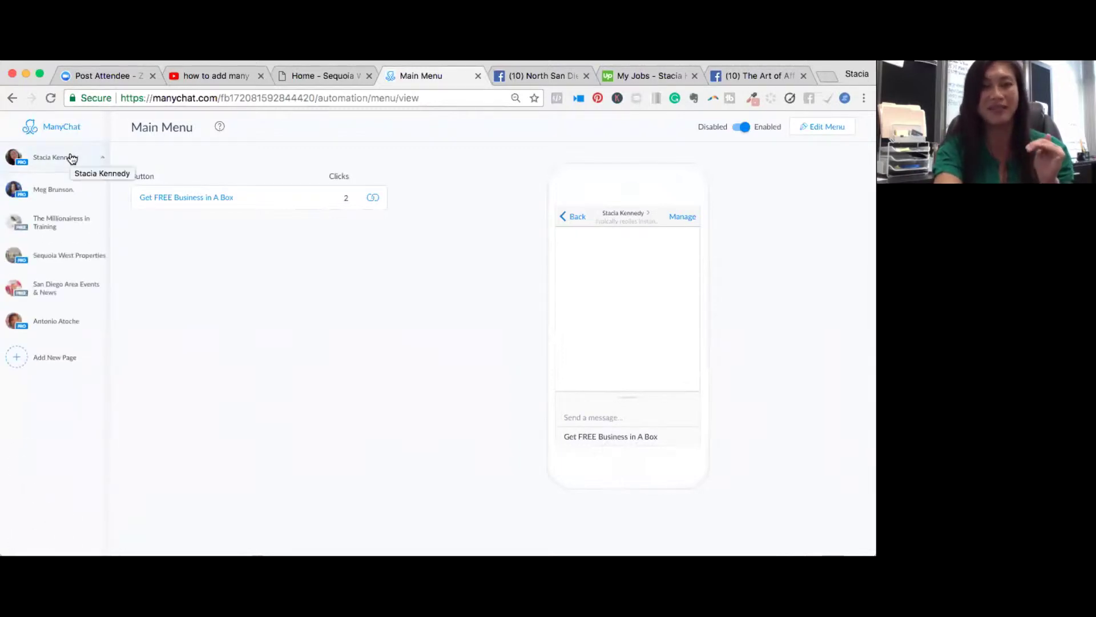
click(63, 206)
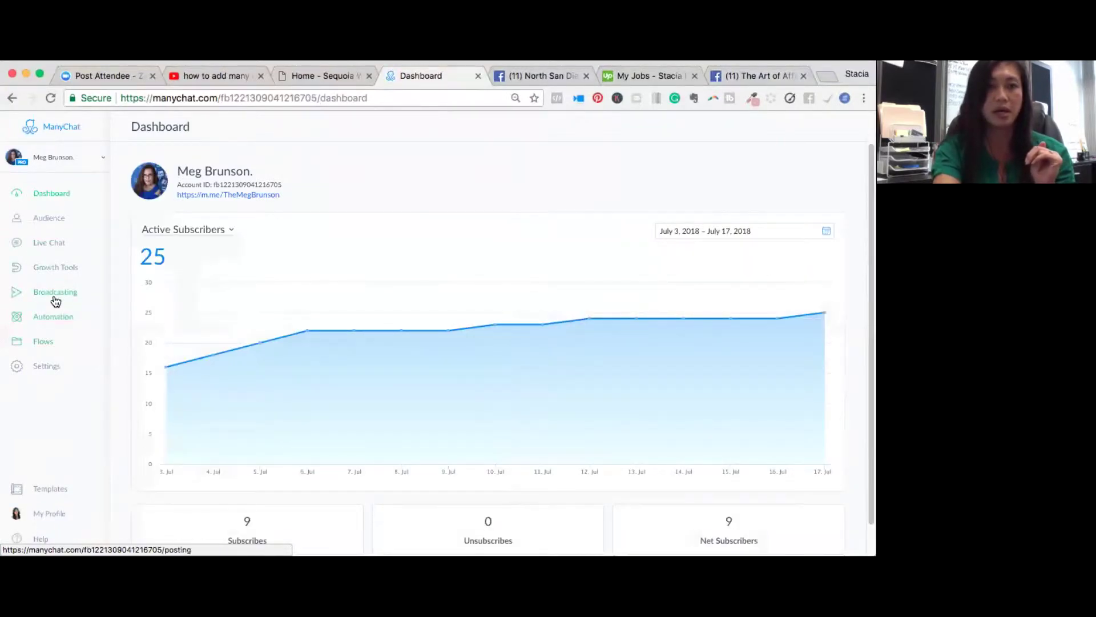
click(45, 315)
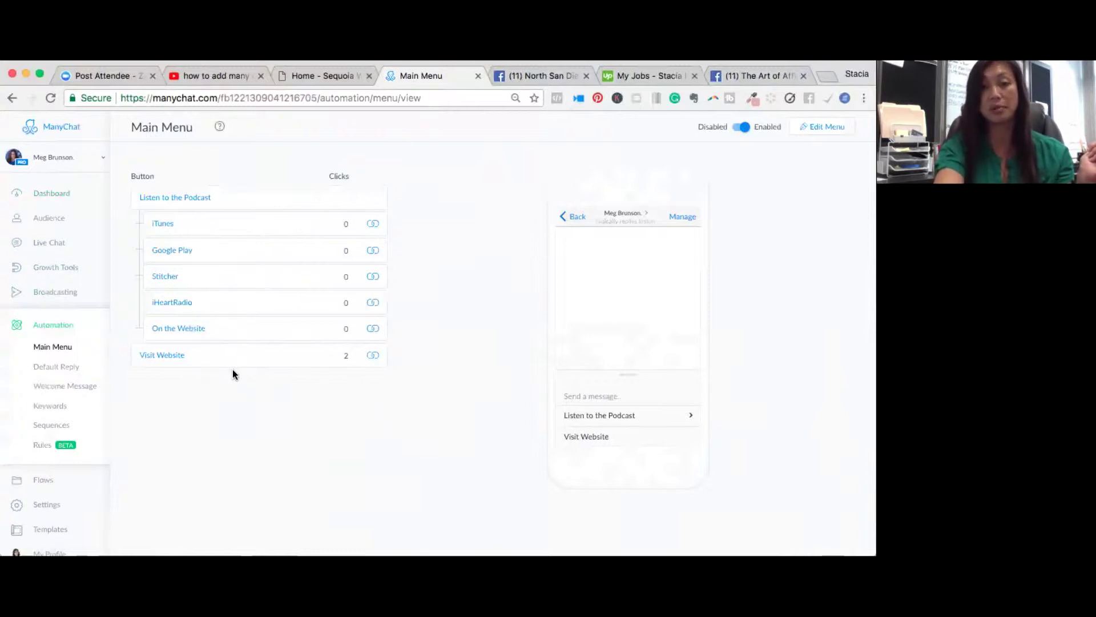
Review the page's default reply and welcome message, and open the bot settings with the greeting text.
click(67, 374)
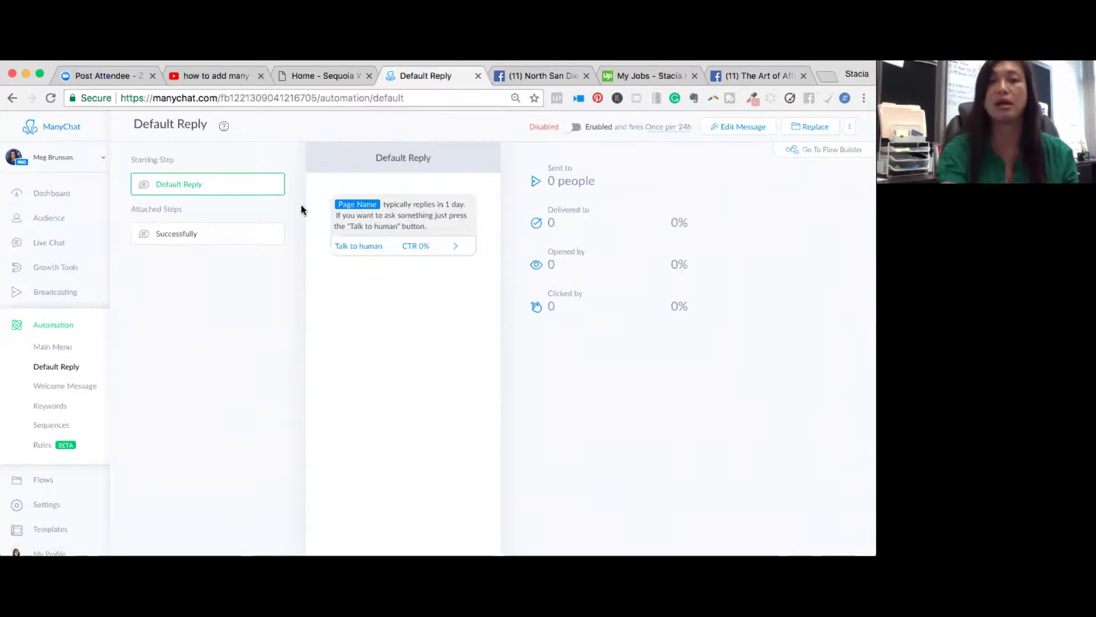
click(65, 392)
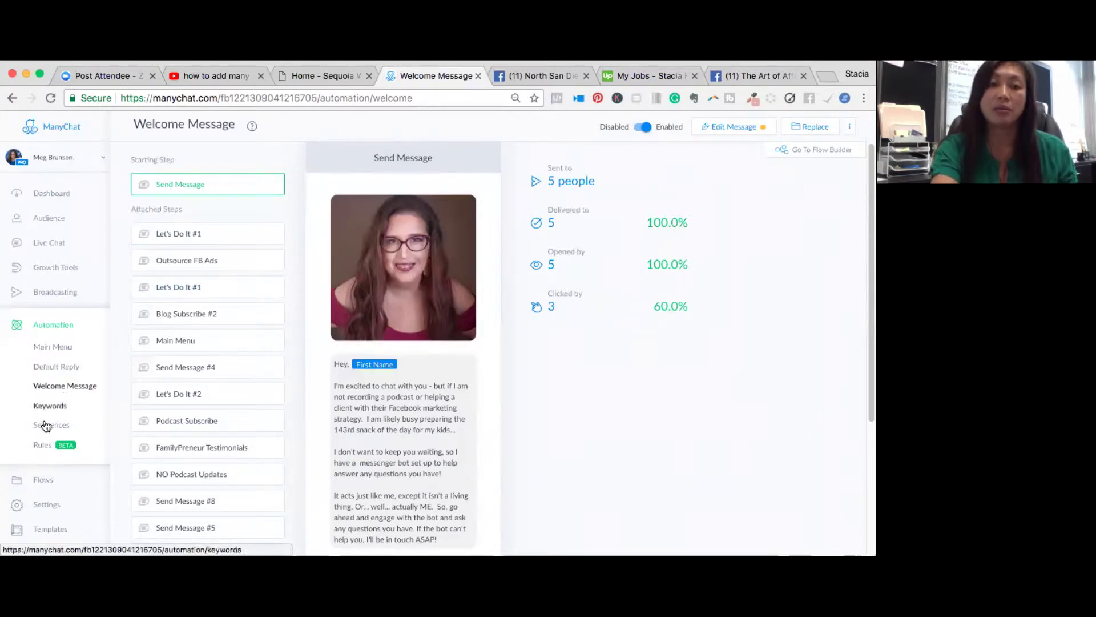
click(61, 507)
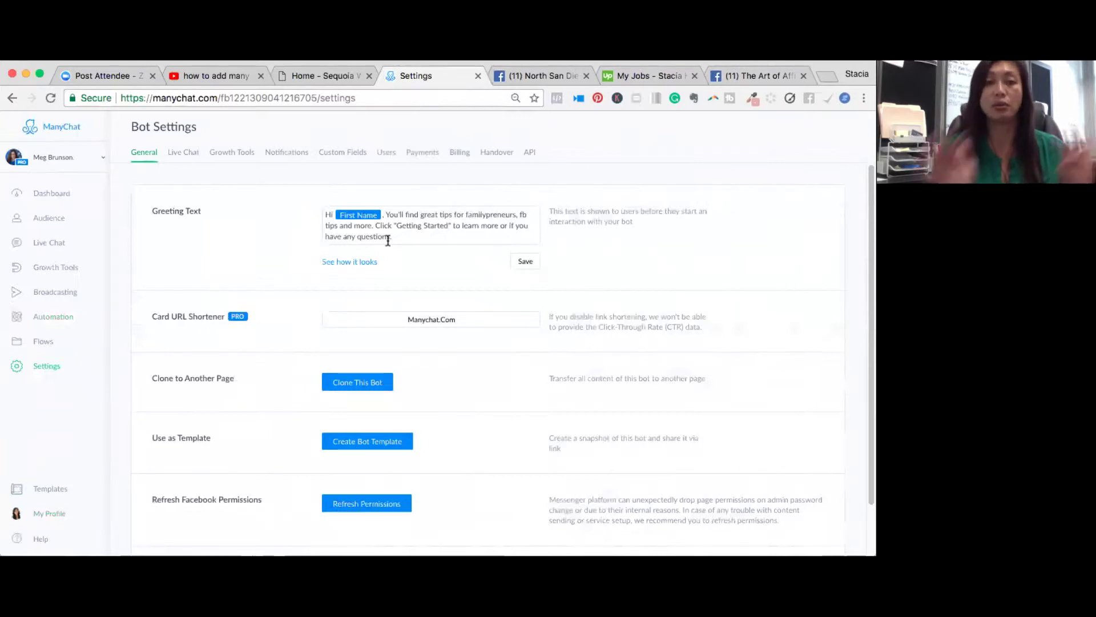
Switch to Facebook, search for "sequoia west properties" and open the Sequoia West Properties page.
click(540, 77)
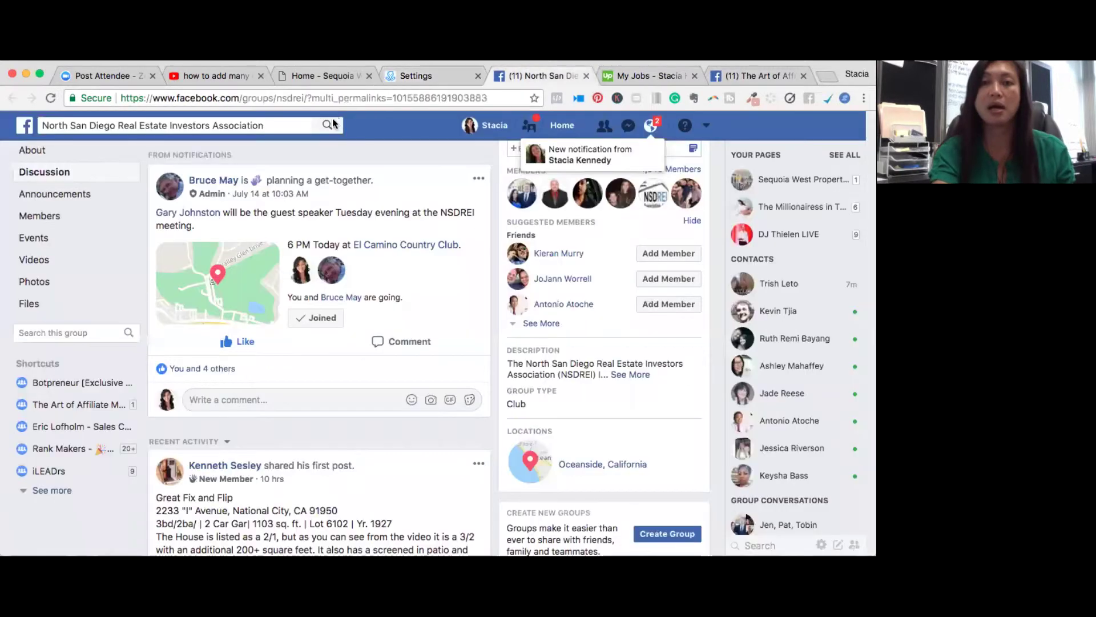
click(277, 126)
key(Right)
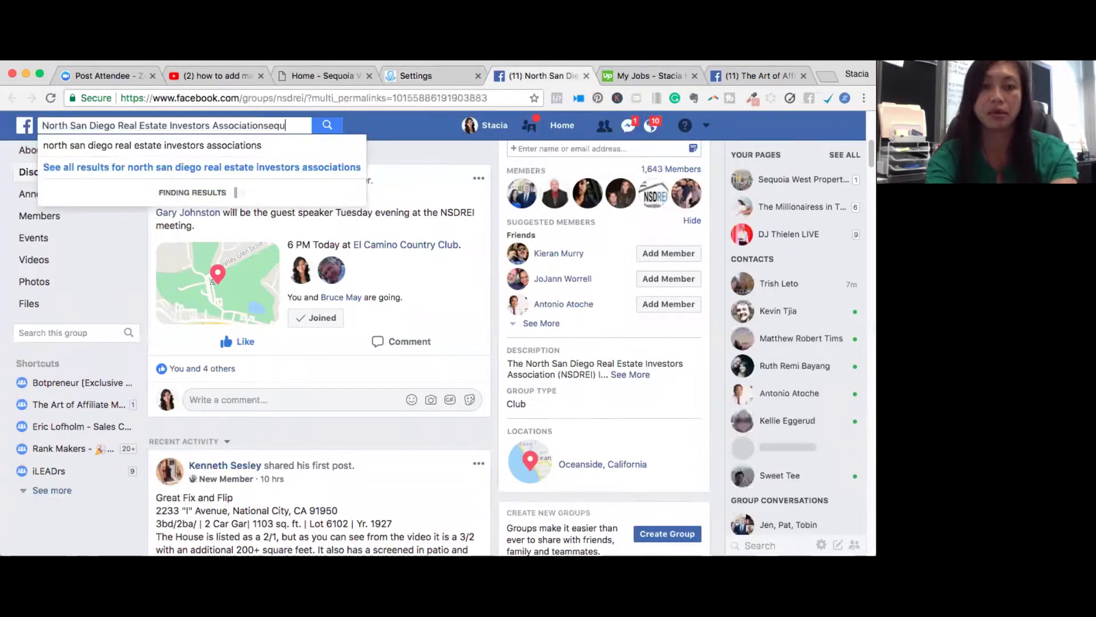
text(sequ)
key(ctrl+a)
text(se)
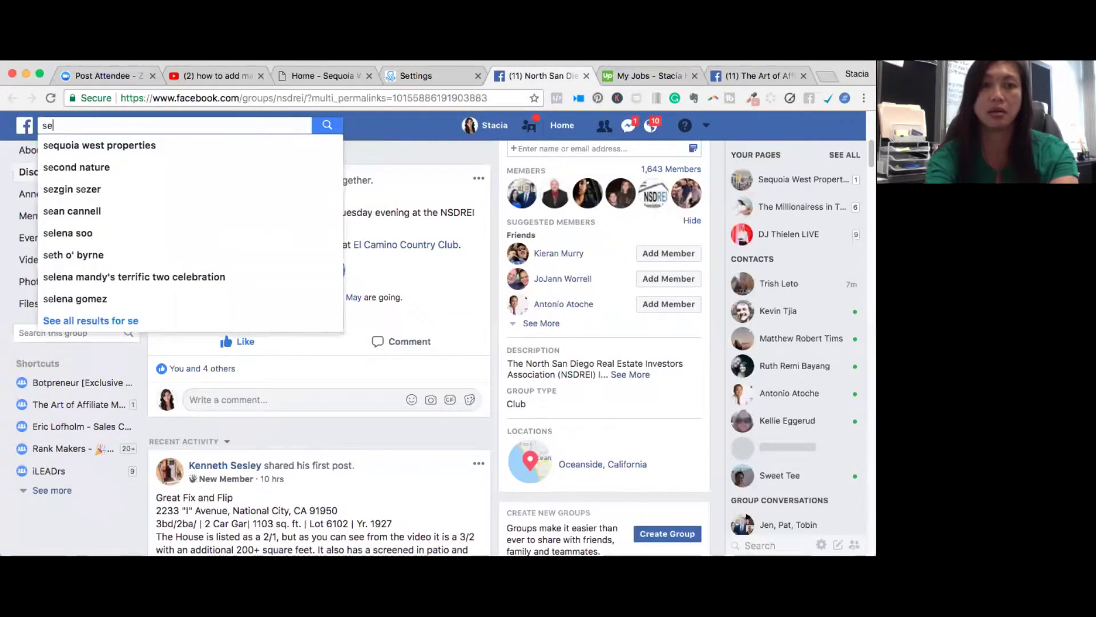
text(u)
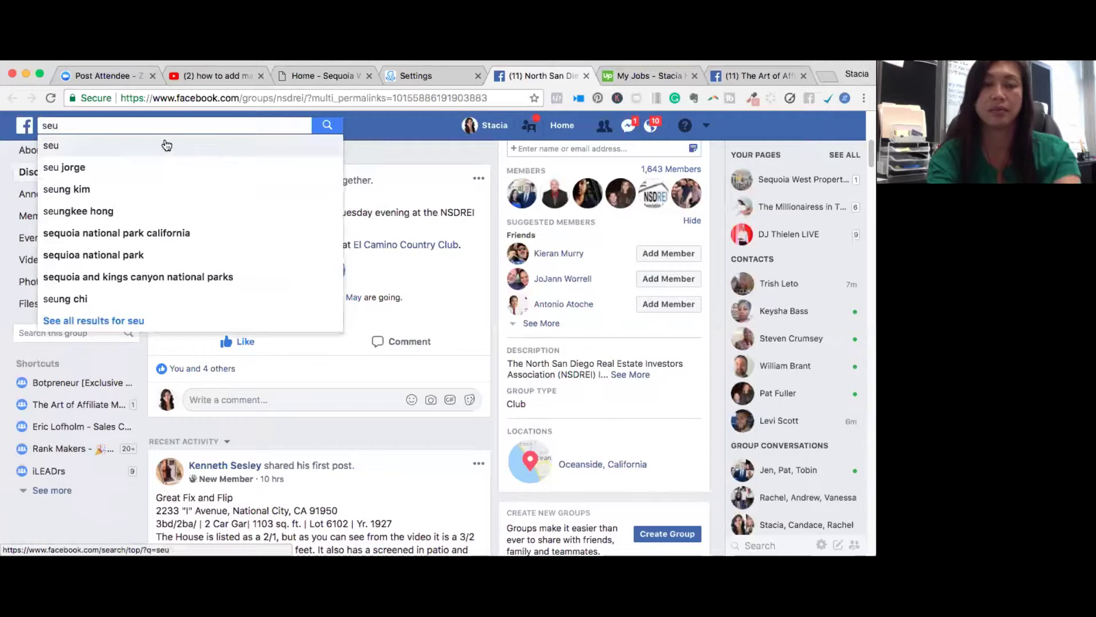
key(BackSpace)
text(quoi)
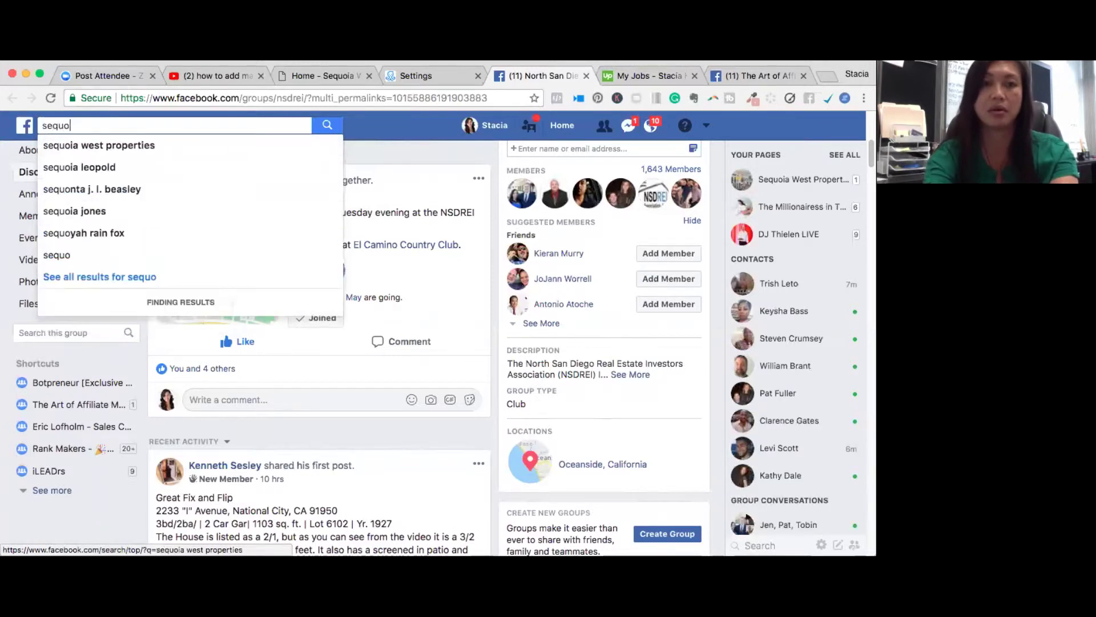
click(138, 145)
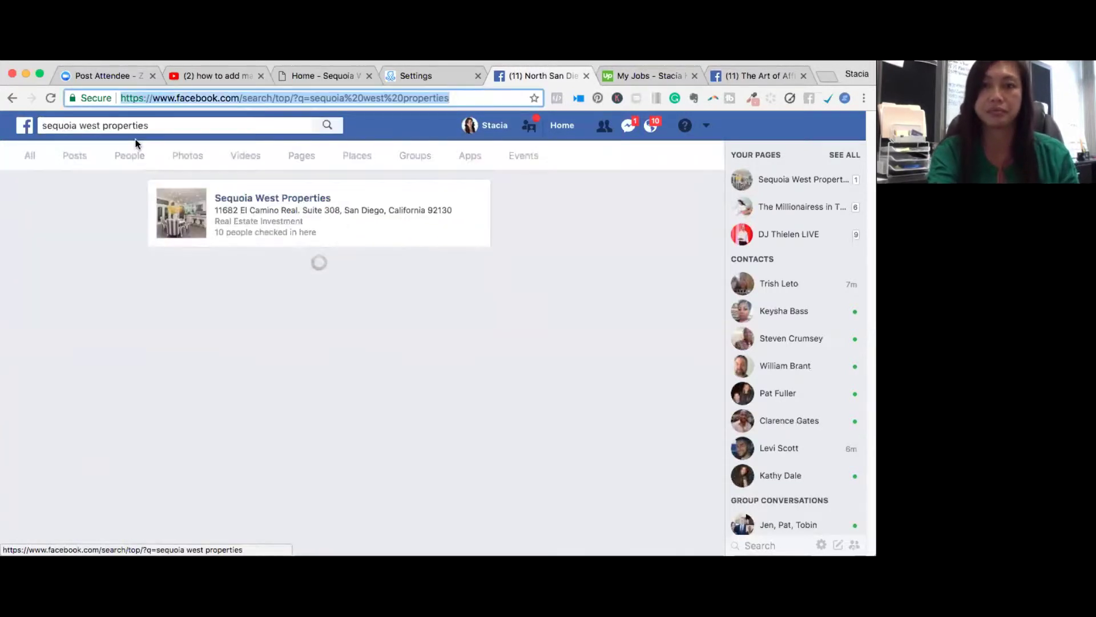
click(257, 198)
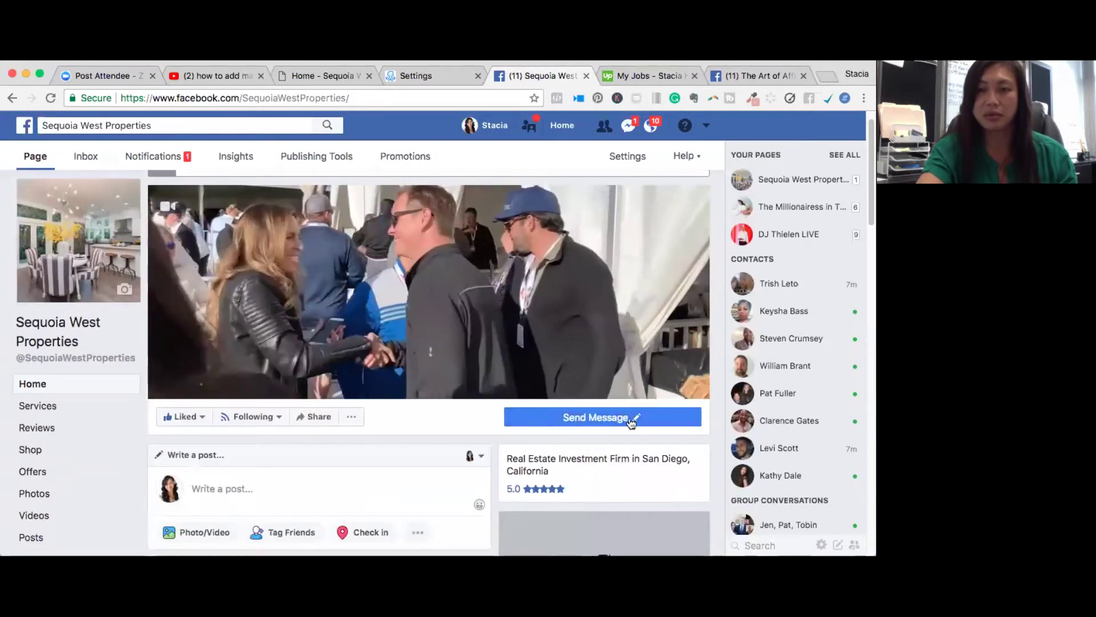
Examine the editing options of the Sequoia West Properties page's Send Message button and close them unchanged.
scroll(628, 416, down, 1)
mouse_move(633, 398)
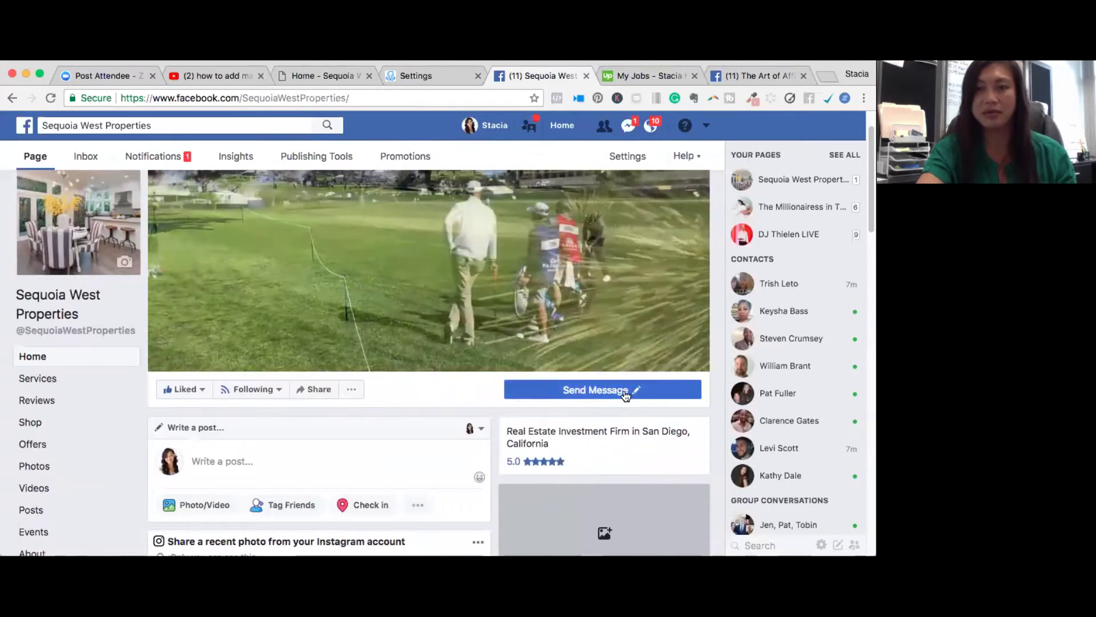
click(622, 392)
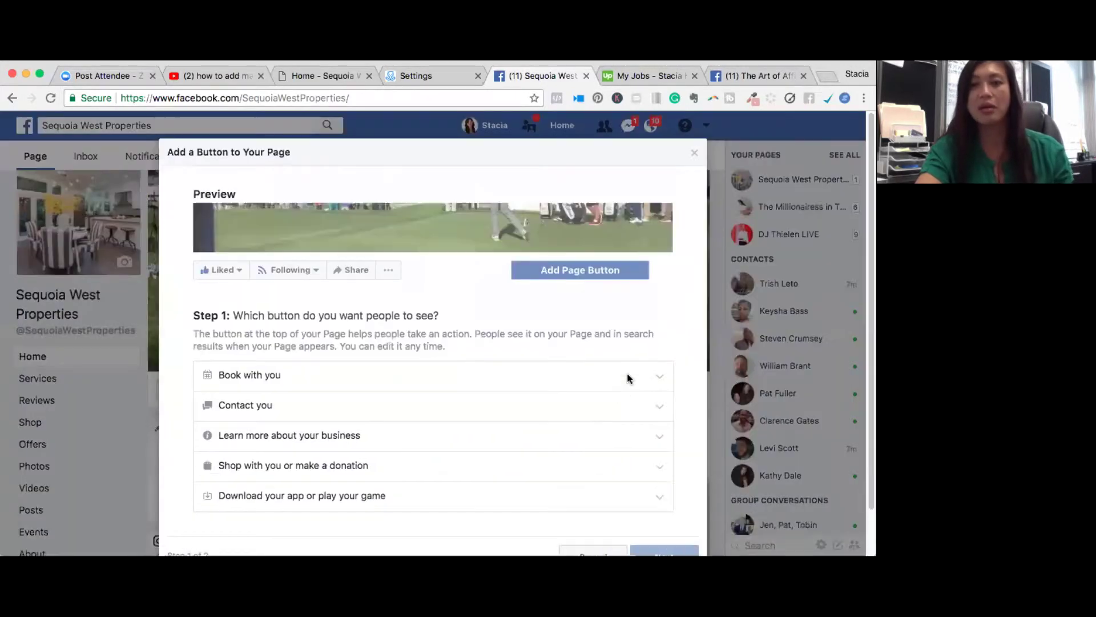
click(695, 152)
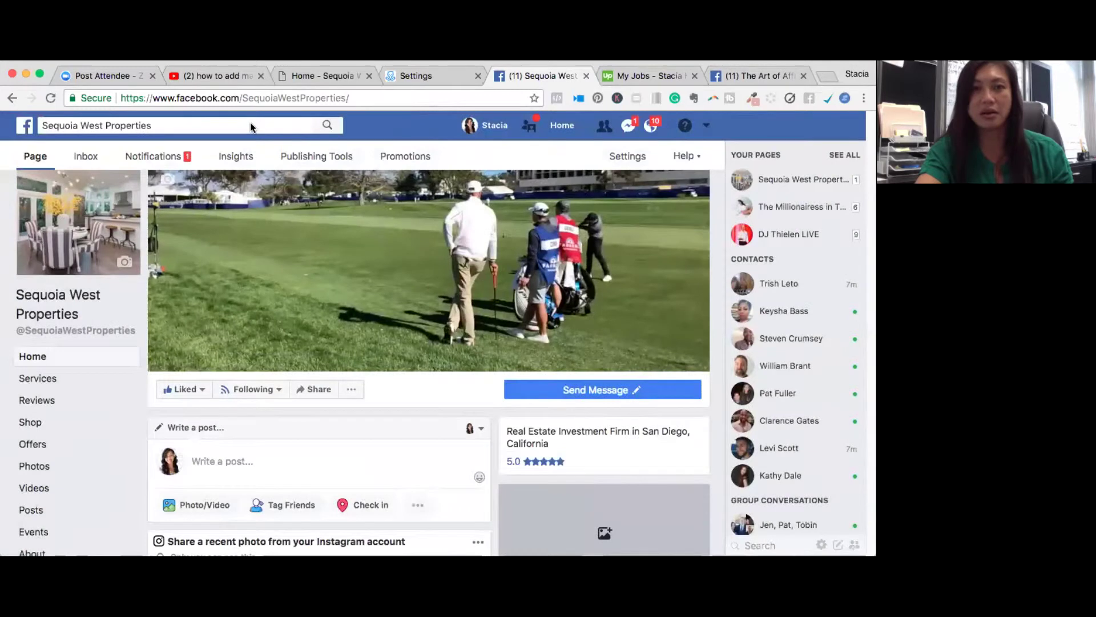
Search Facebook for Tony Robbins, open his page and bring up its message window to view the greeting.
click(212, 128)
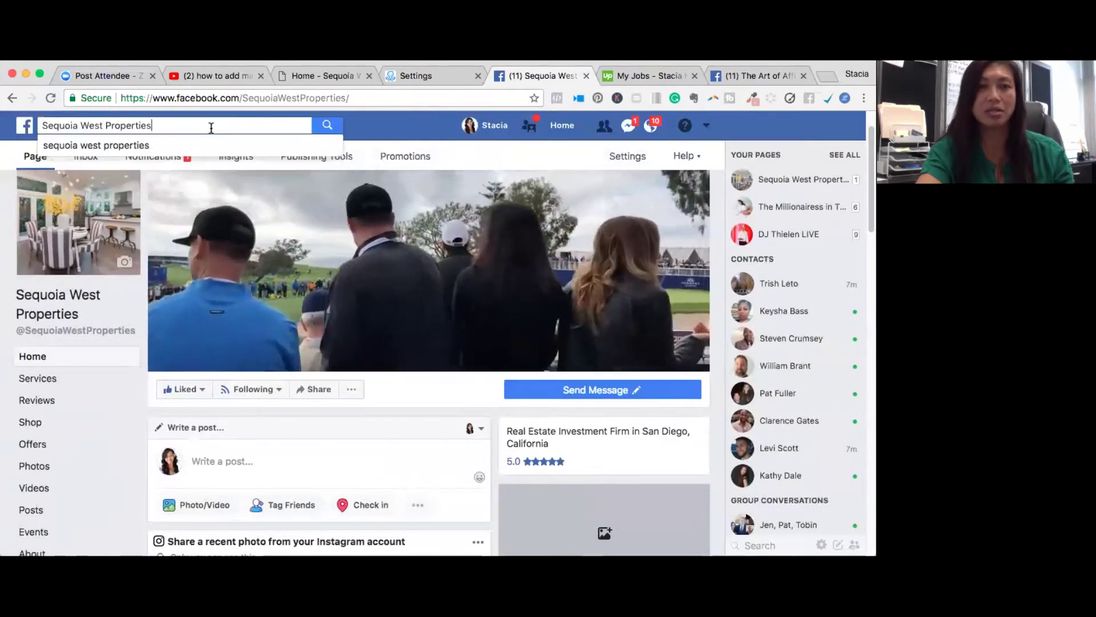
text(tony robbins)
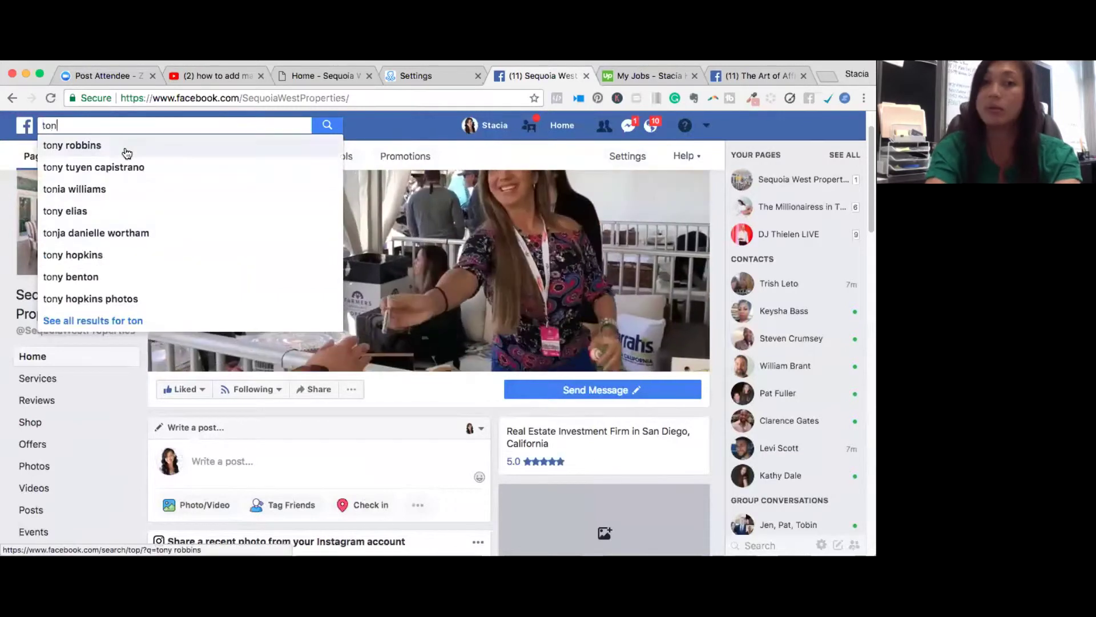
click(126, 149)
click(228, 202)
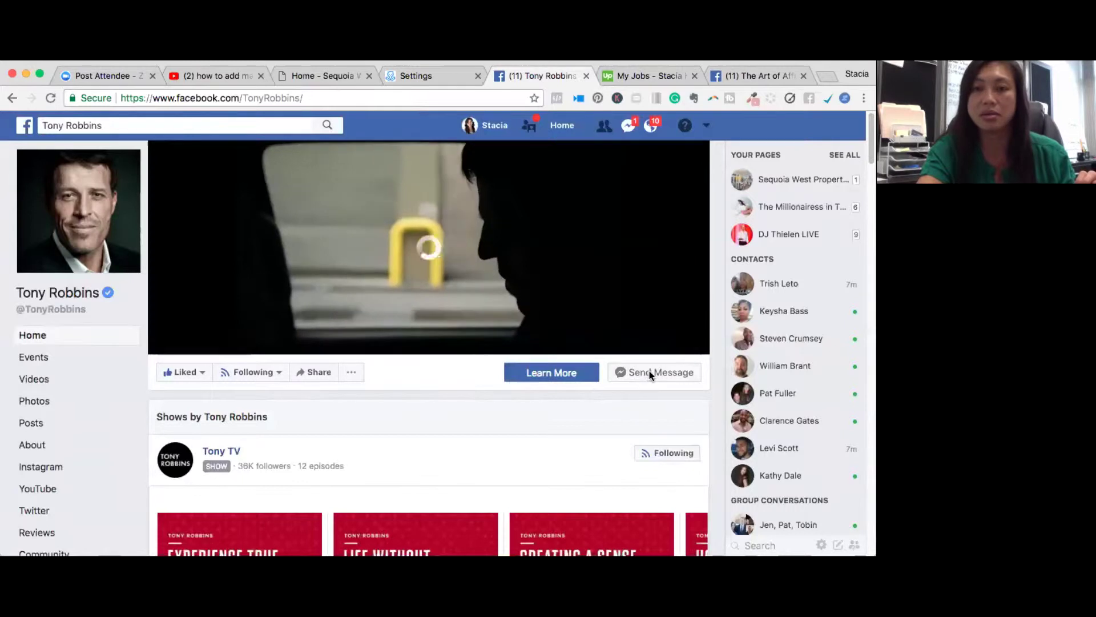
click(649, 372)
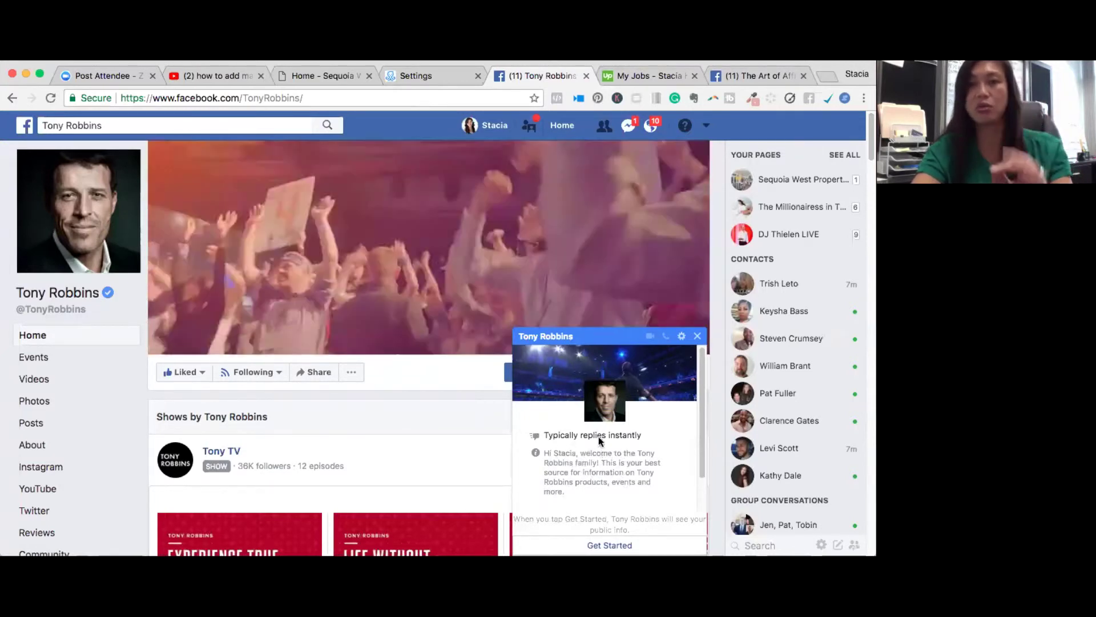
Switch back to the ManyChat bot settings and copy the entire greeting text.
click(414, 73)
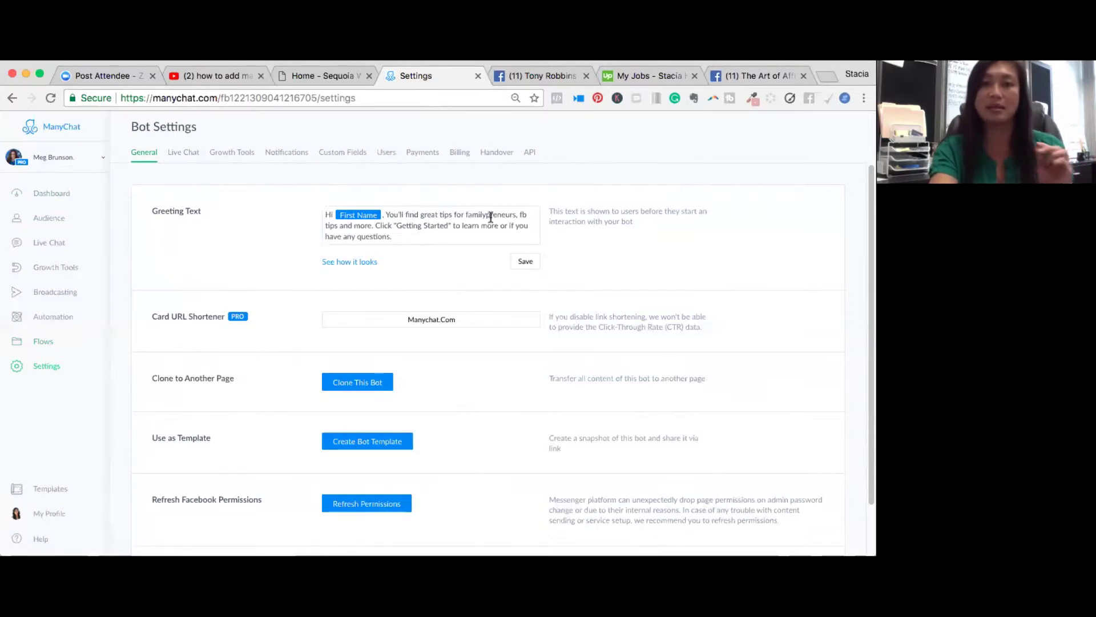
click(452, 230)
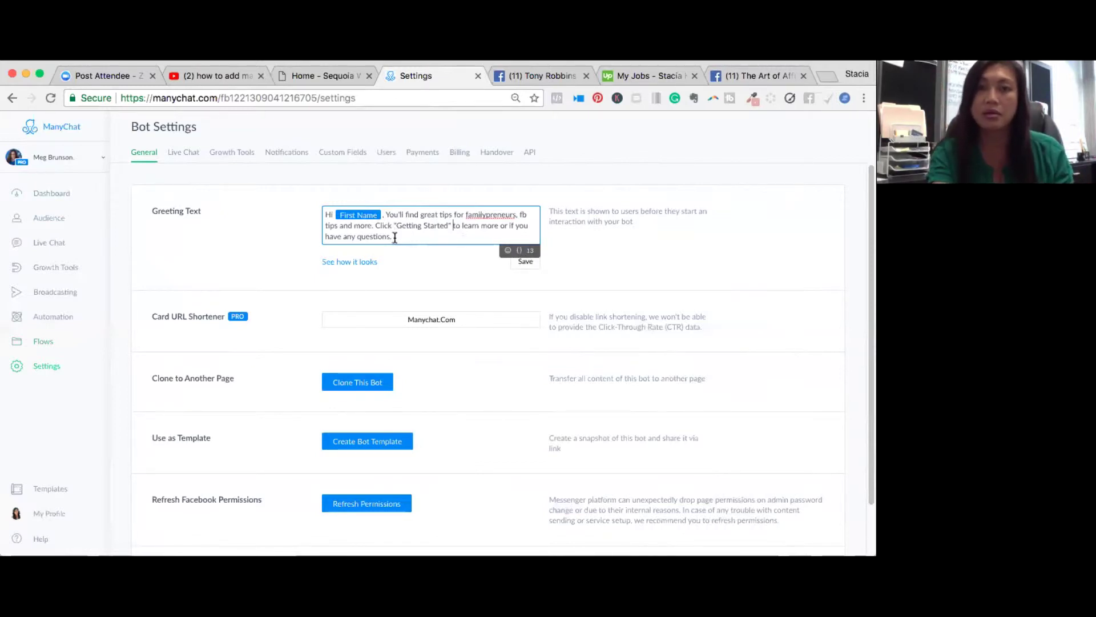
drag(393, 237, 313, 197)
key(super+c)
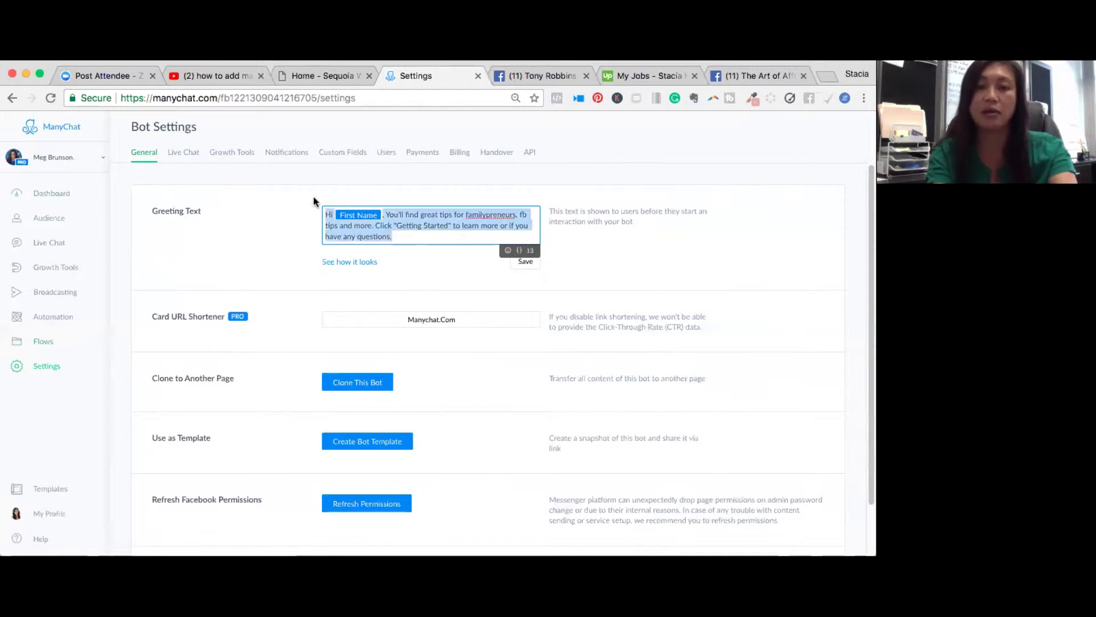
Replace the greeting text with "Hi" followed by the First Name variable.
key(BackSpace)
text(h)
key(BackSpace)
text(Hi)
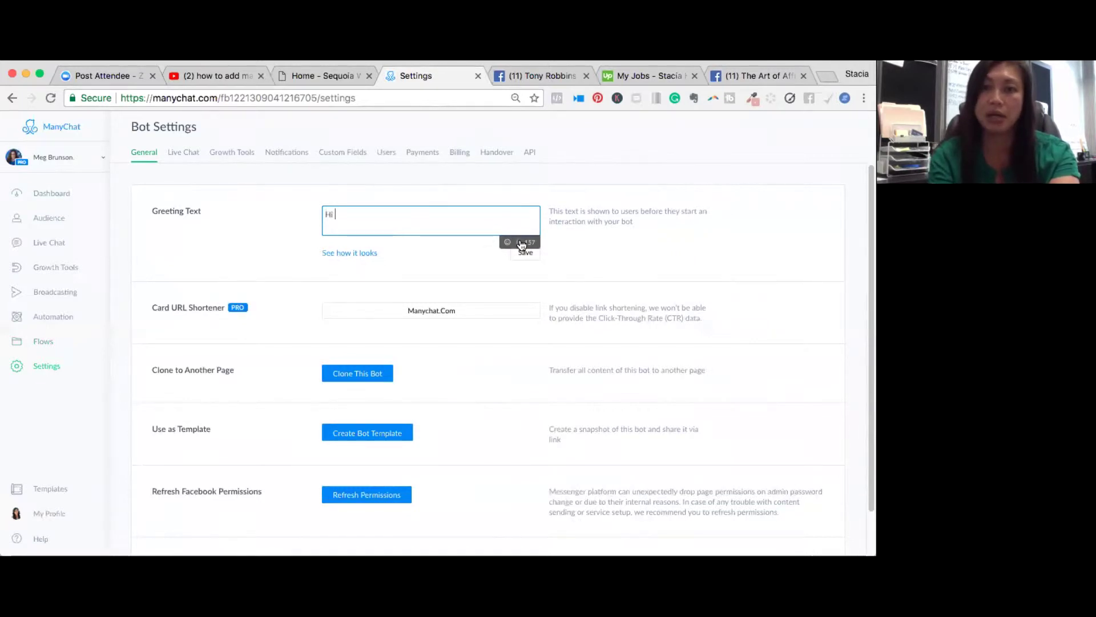
click(519, 243)
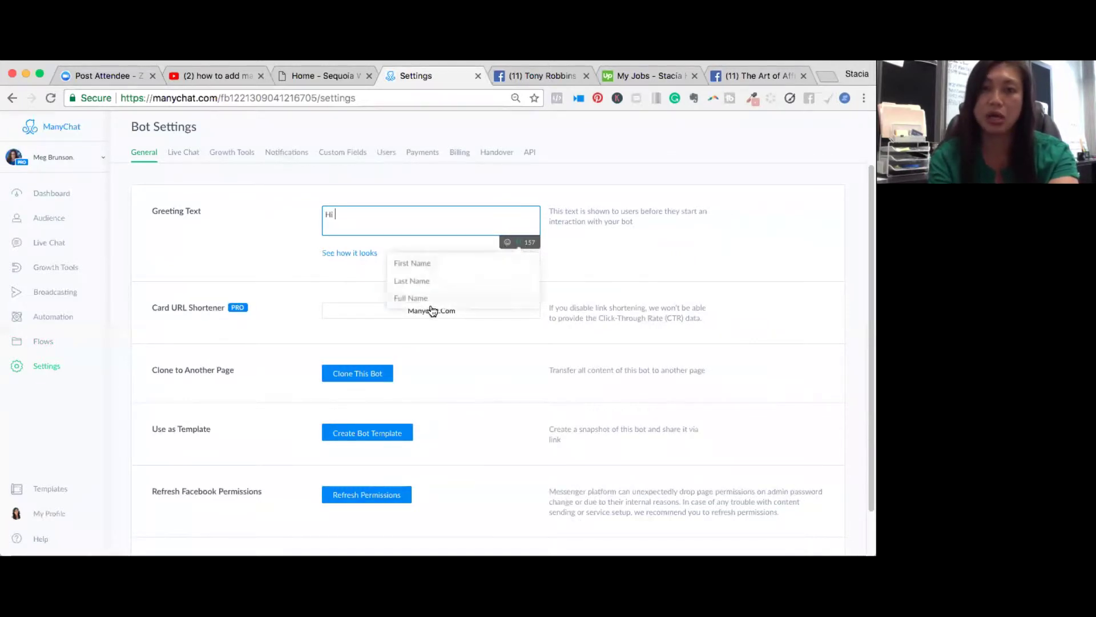
click(413, 263)
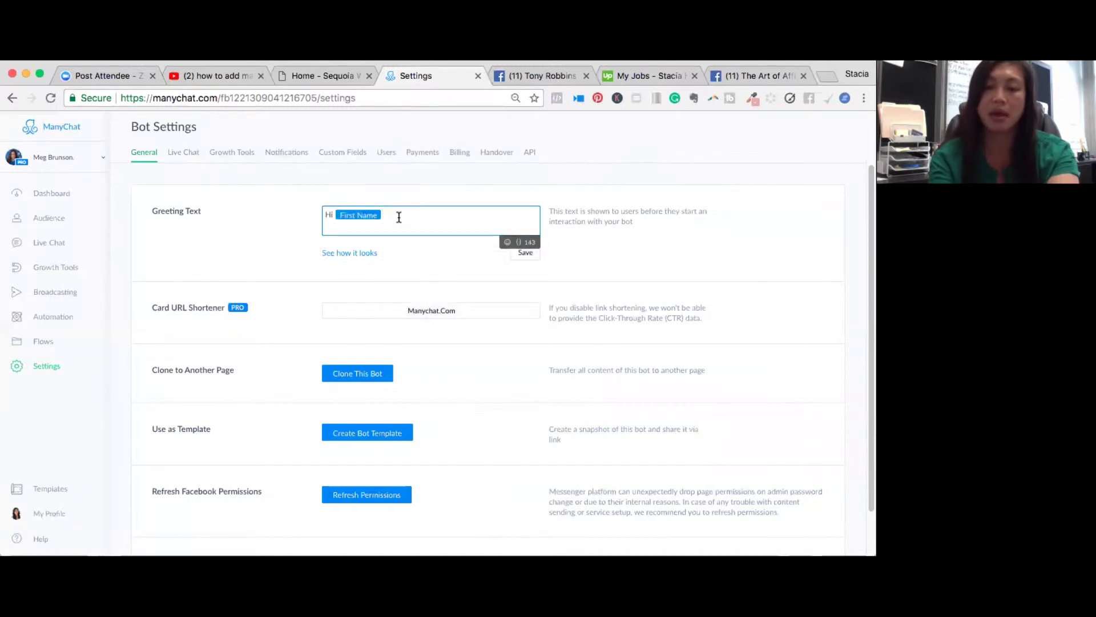
Paste the copied greeting after the First Name variable and remove the duplicated "Hi" and First Name.
key(super+v)
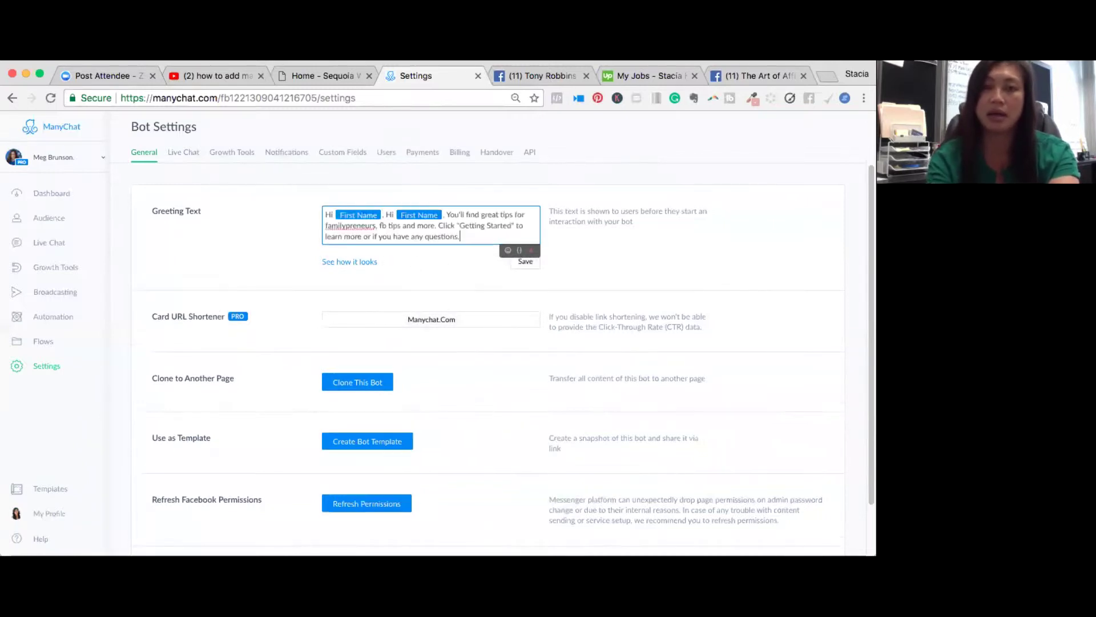
click(447, 214)
key(BackSpace)
key(BackSpace)
key(BackSpace)
key(BackSpace)
key(BackSpace)
key(BackSpace)
key(BackSpace)
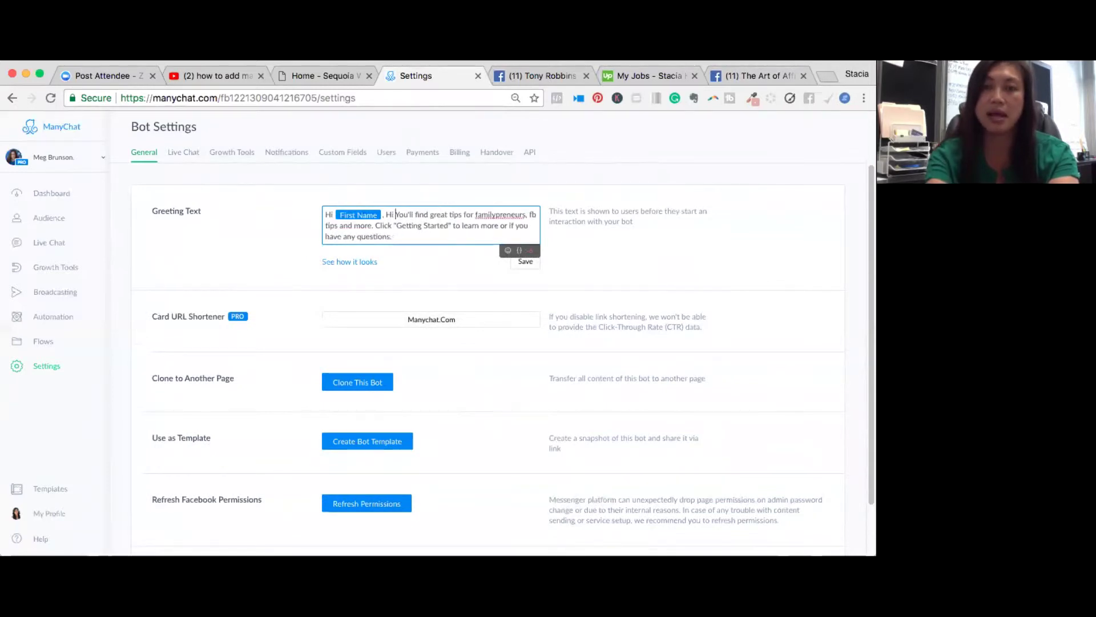
text(,)
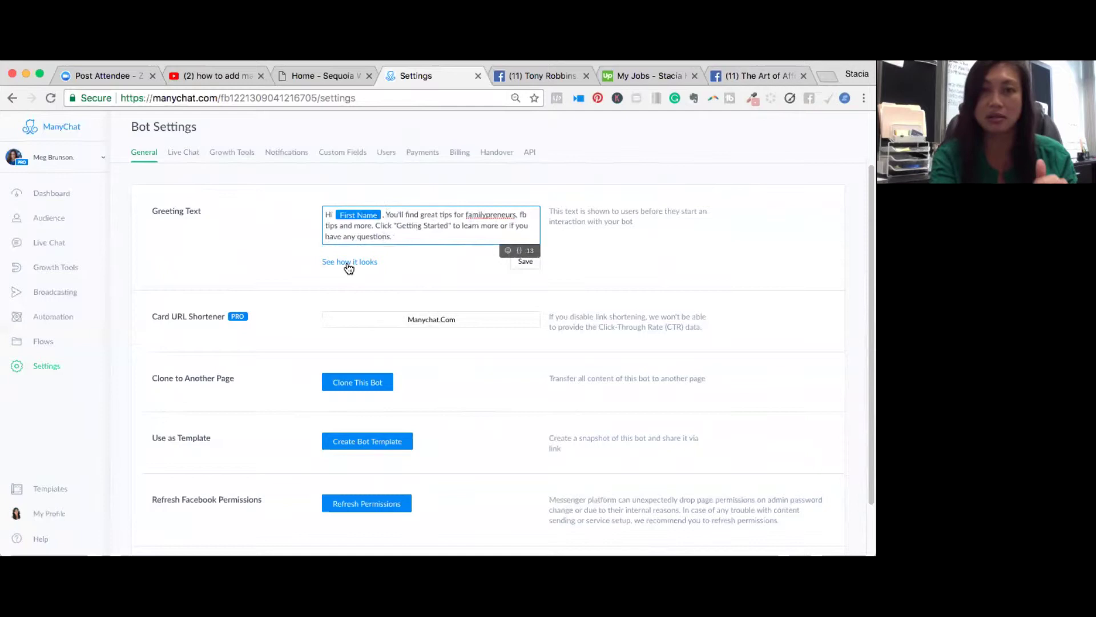
Compare the greeting in Tony Robbins' Facebook message window with the greeting text in the ManyChat bot settings.
click(533, 77)
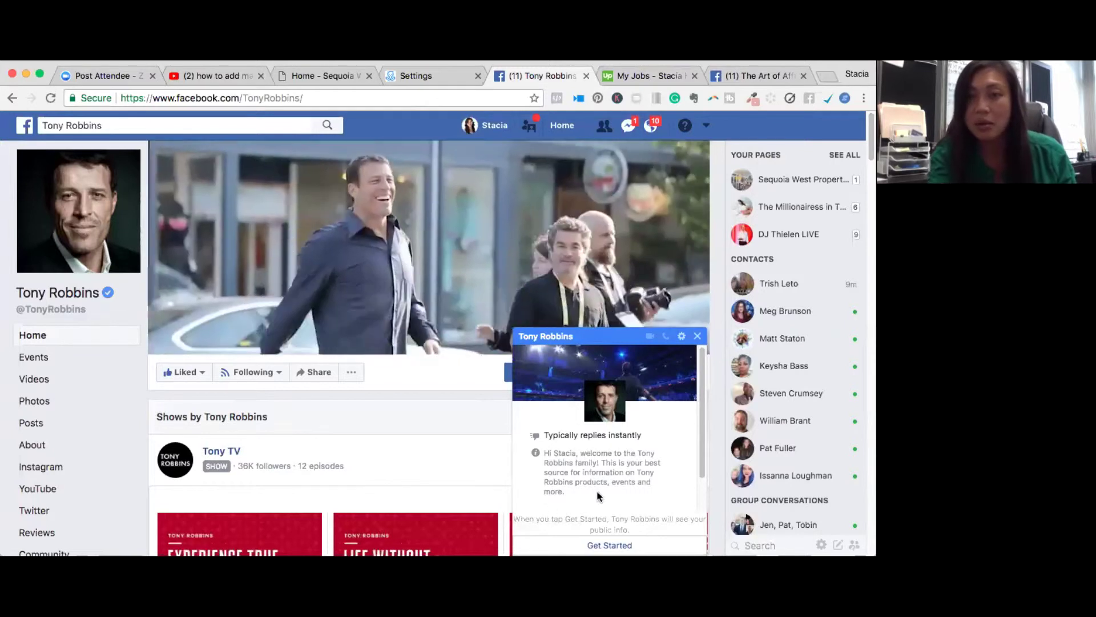
click(428, 76)
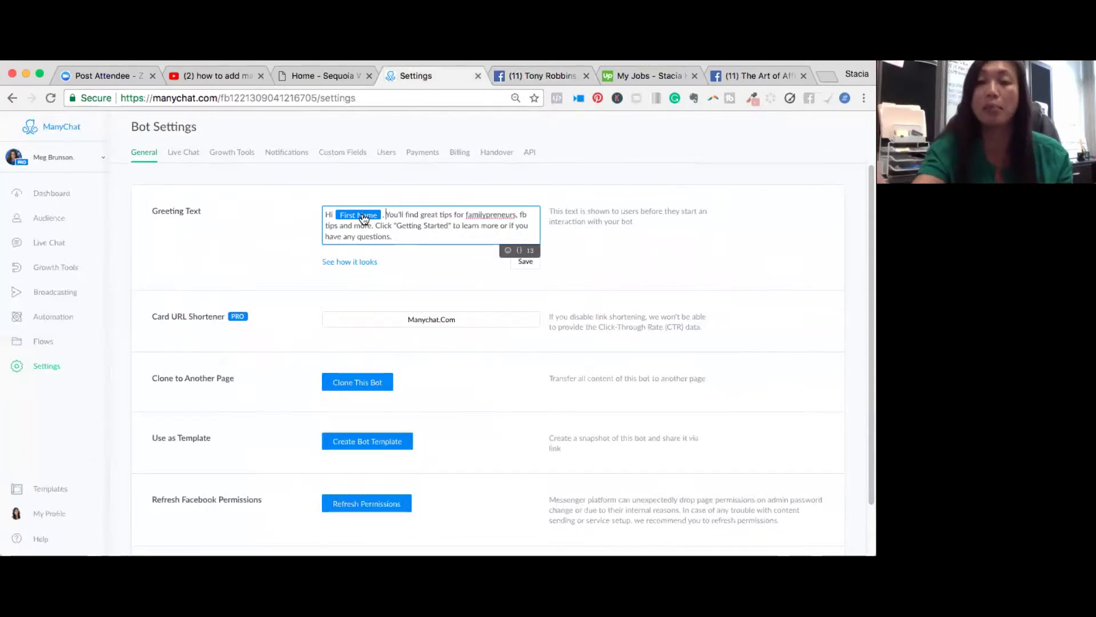
click(246, 231)
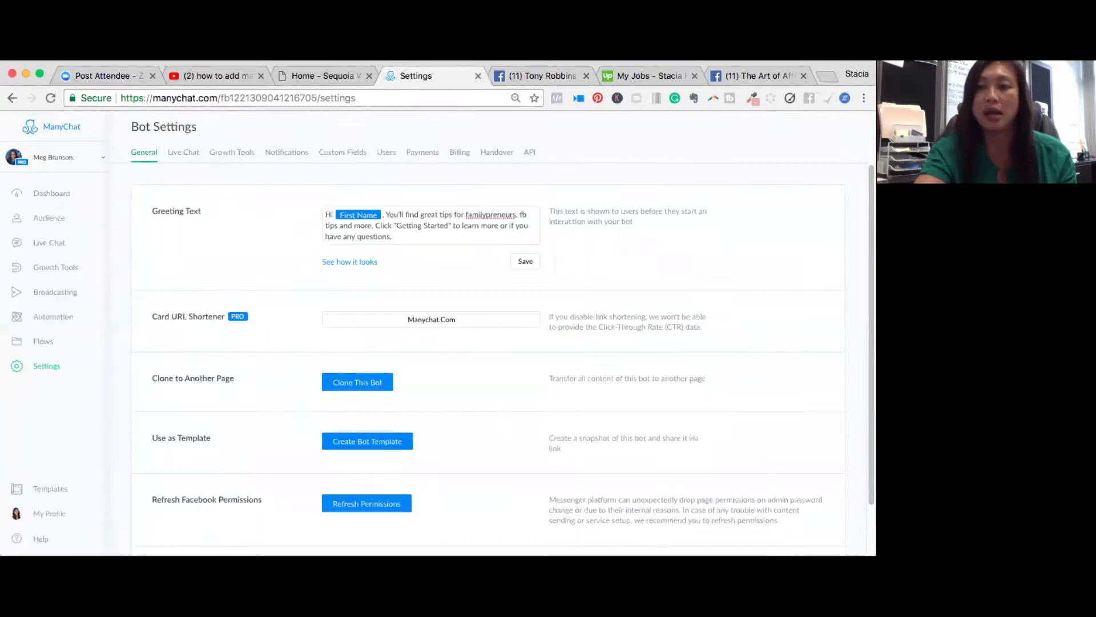
scroll(866, 470, down, 2)
scroll(866, 286, up, 2)
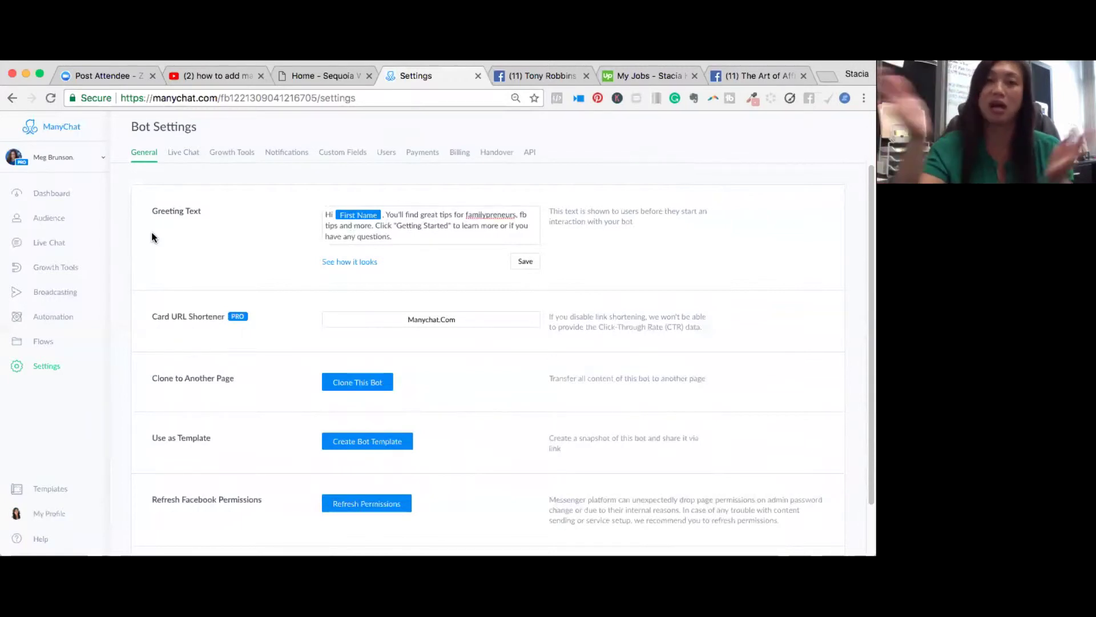
Open the page's automated welcome message to examine its content.
click(52, 316)
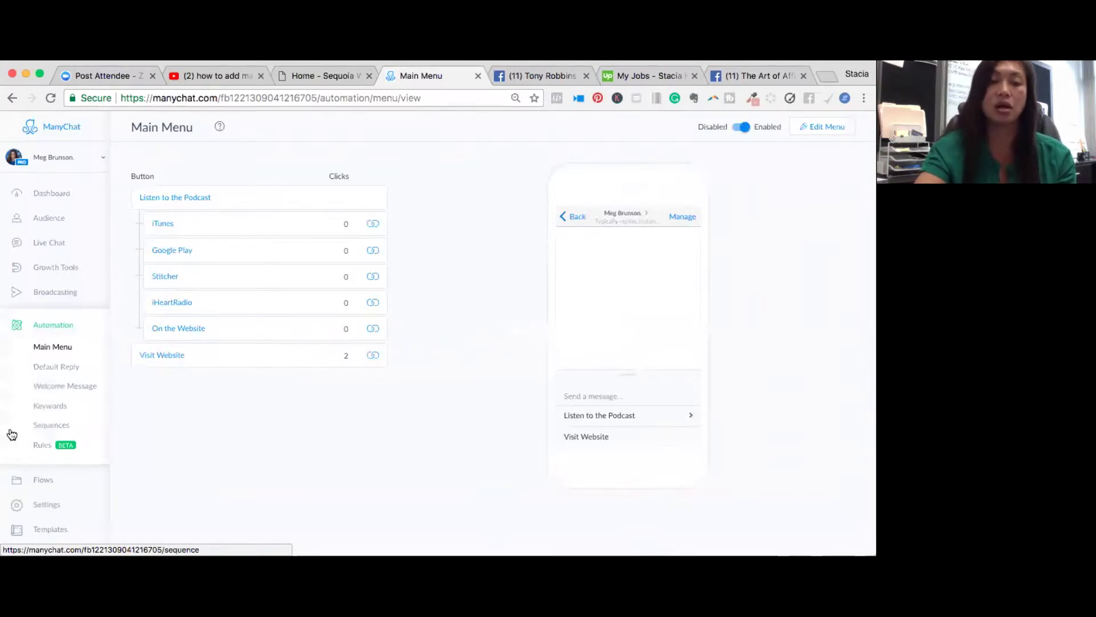
click(56, 389)
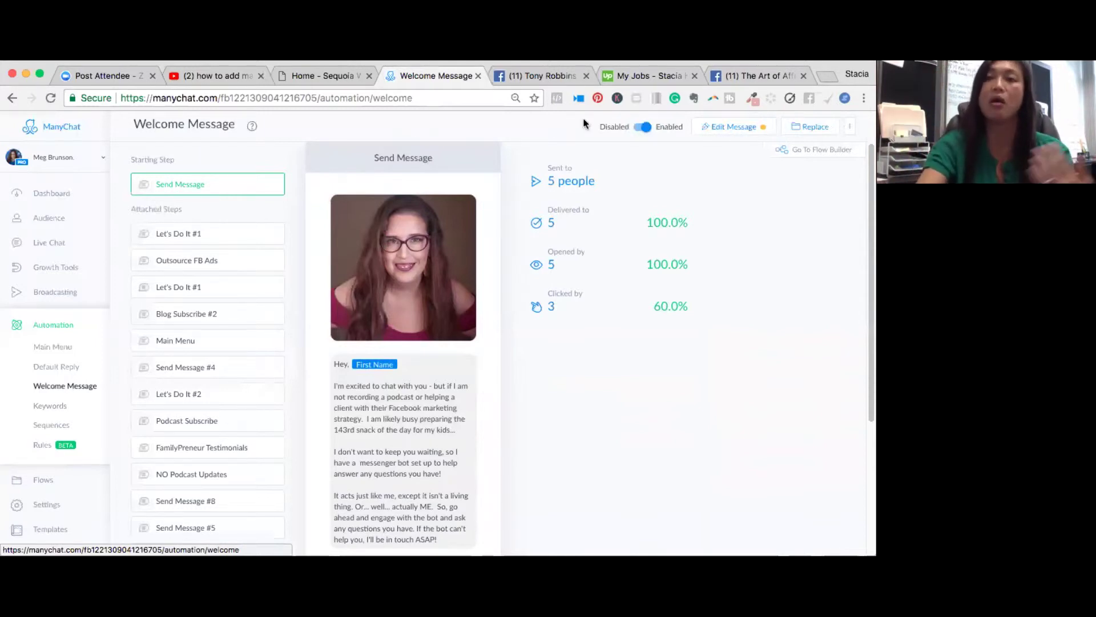
Show the welcome message in the Flow Builder and enlarge the browser page zoom to 100%.
click(792, 154)
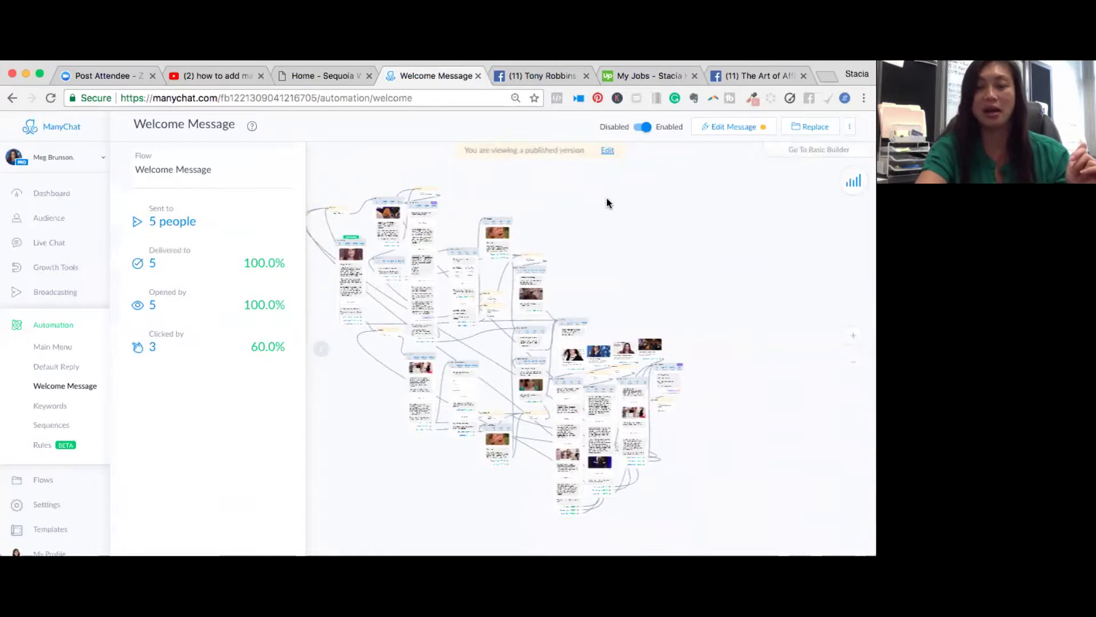
click(863, 98)
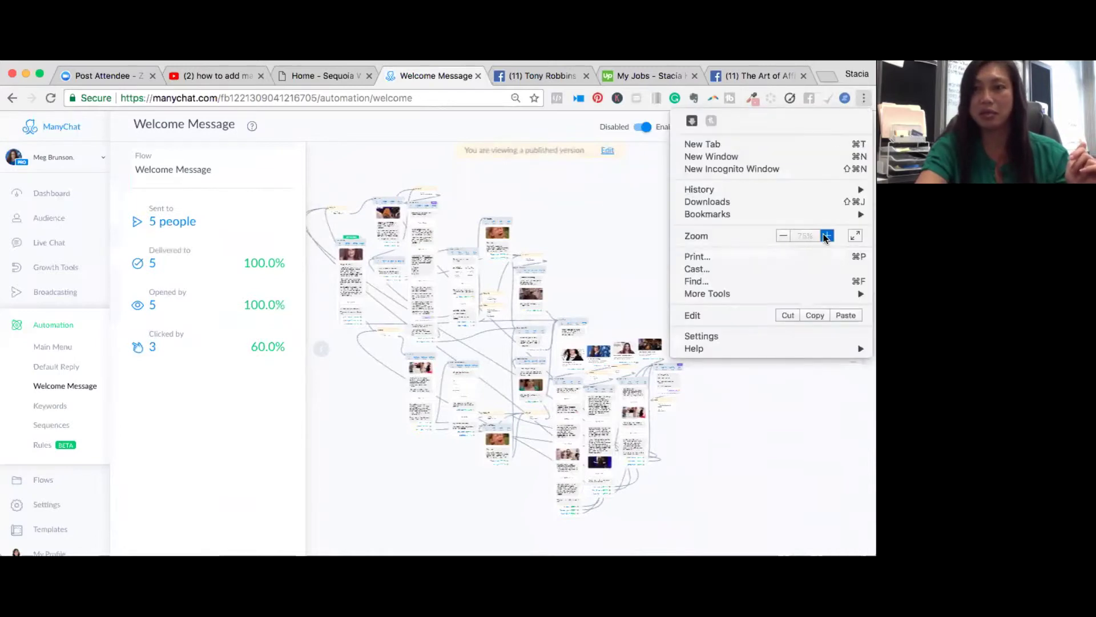
click(827, 236)
click(826, 236)
click(826, 236)
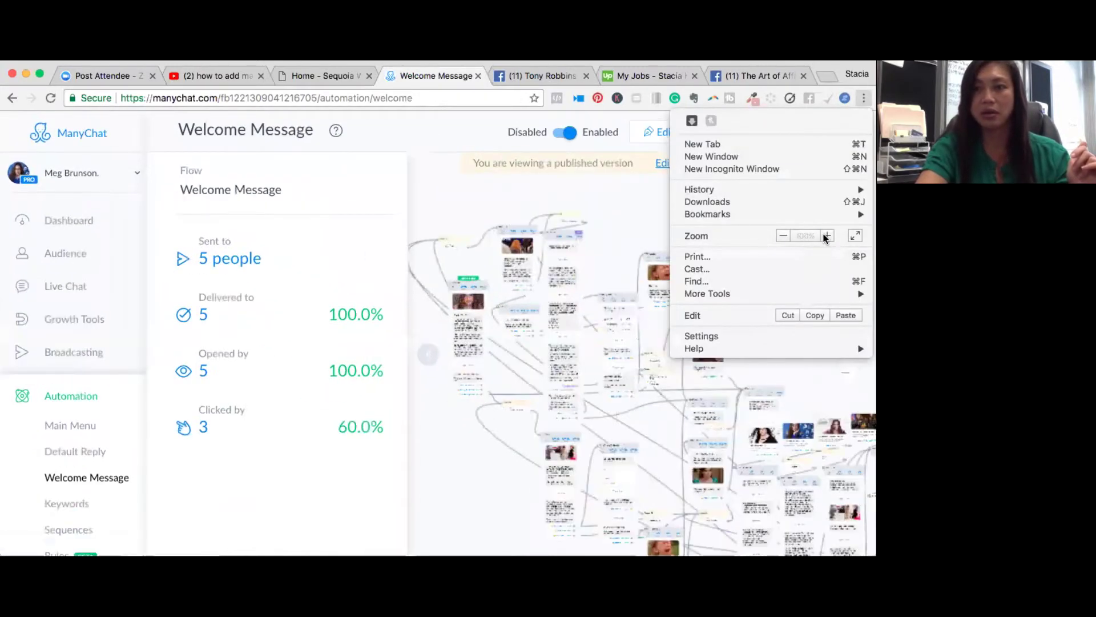
click(518, 191)
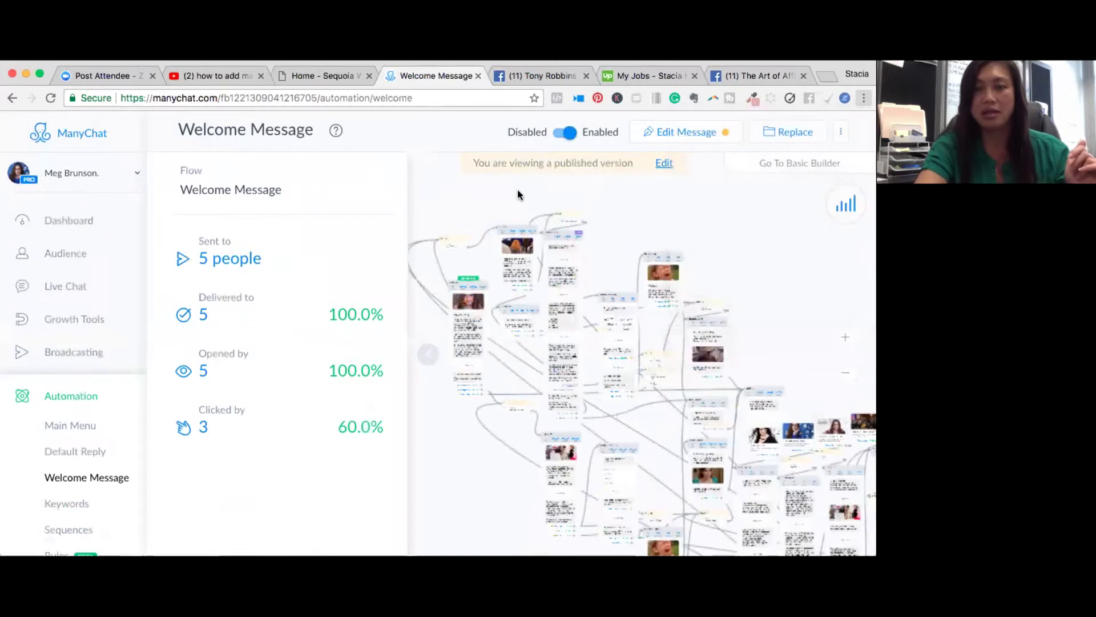
Put the welcome message flow into edit mode and open its starting Send Message step for editing.
click(665, 163)
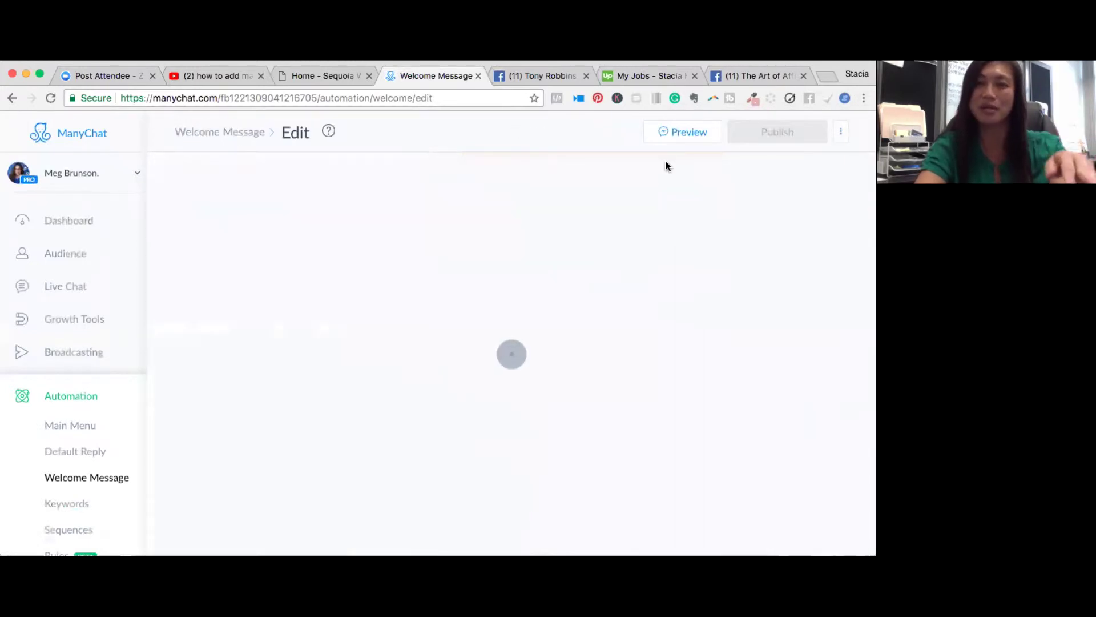
scroll(553, 267, down, 6)
scroll(523, 347, down, 2)
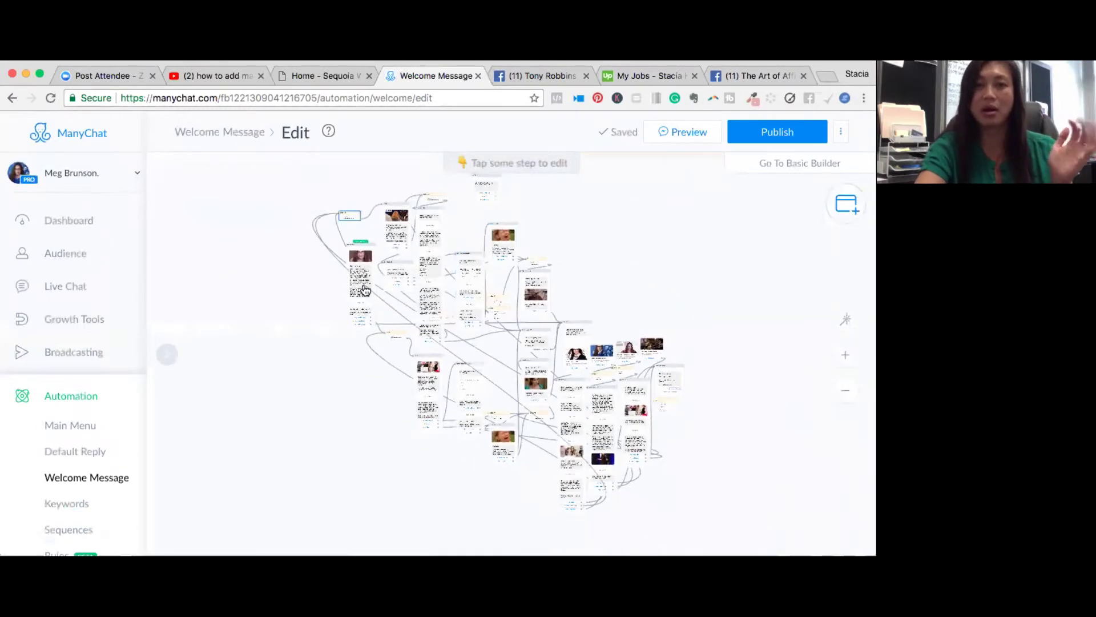
scroll(386, 301, up, 2)
scroll(386, 300, up, 5)
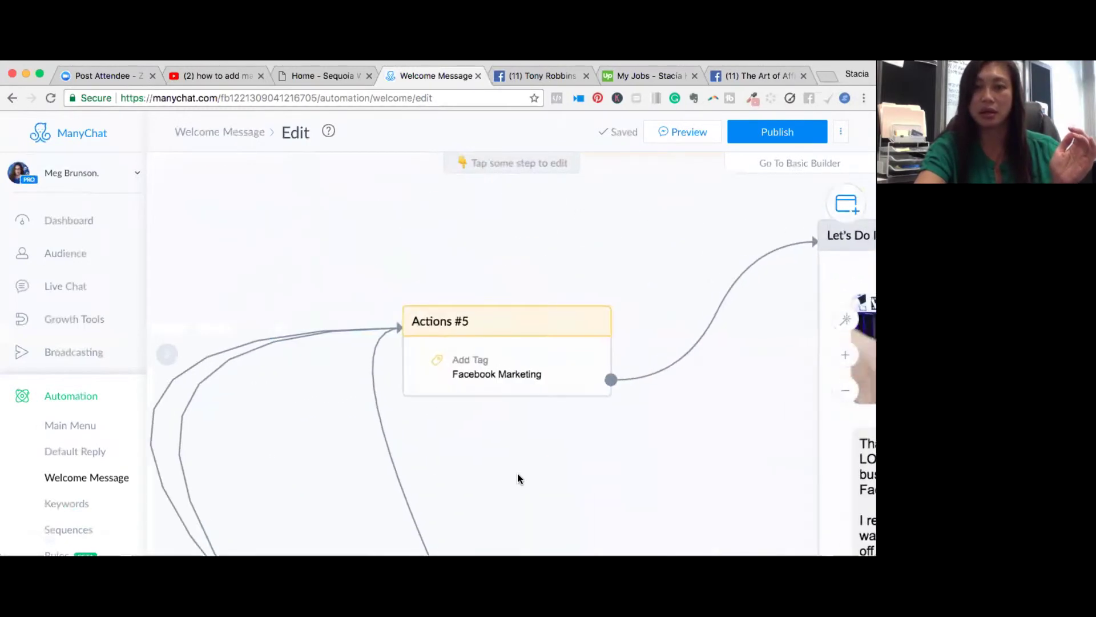
scroll(464, 228, down, 5)
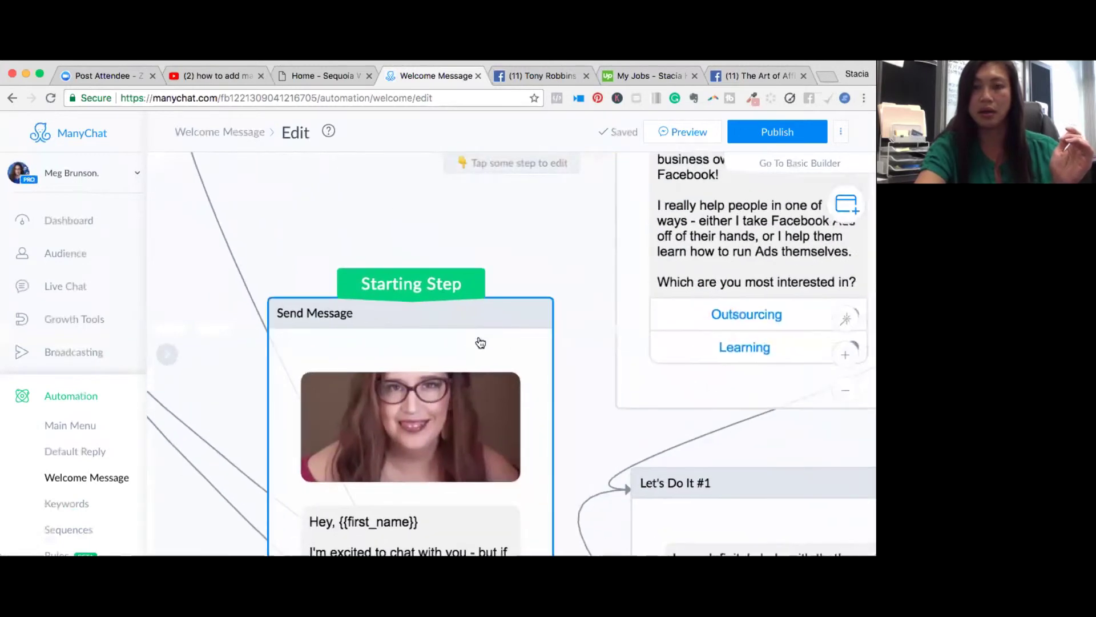
click(473, 345)
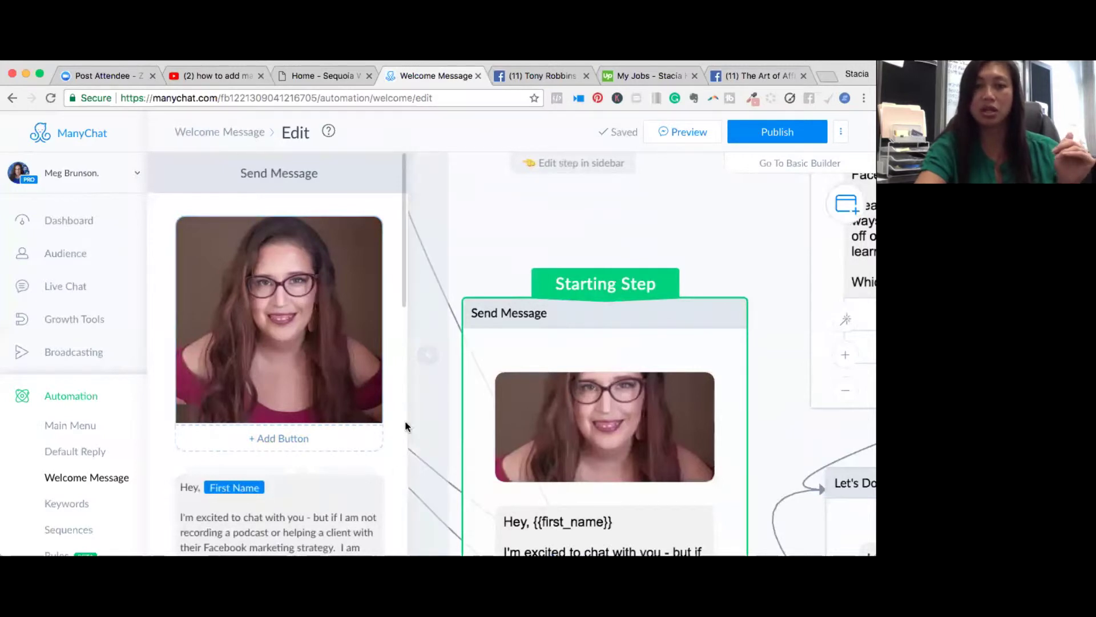
Examine the Send Message step's closing question, its answer buttons and the content blocks that can be added.
drag(403, 296, 379, 471)
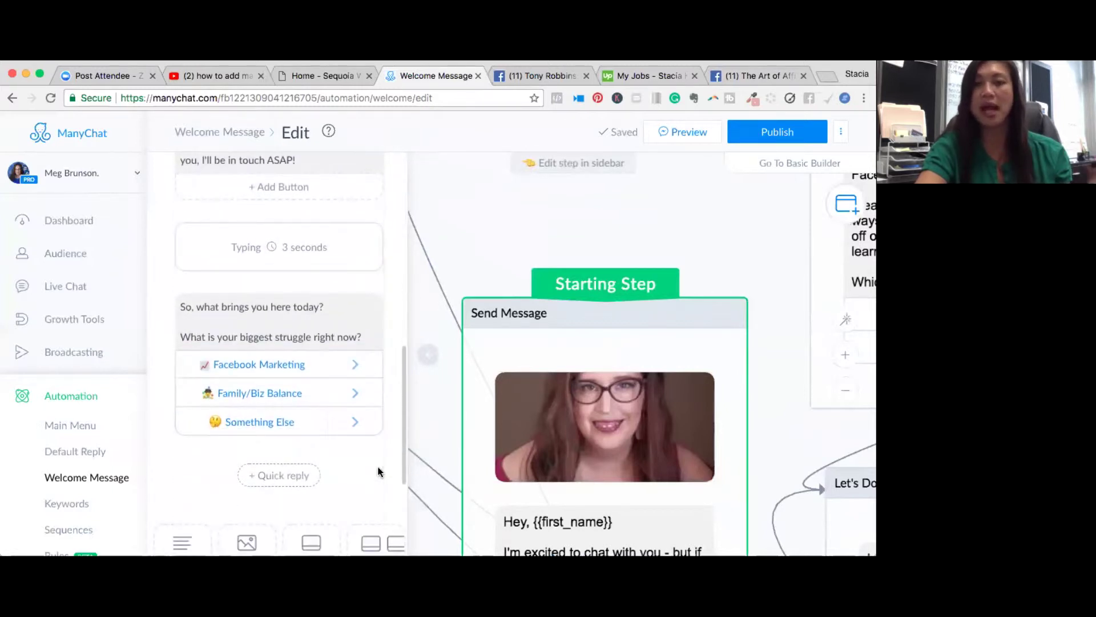
scroll(378, 472, down, 3)
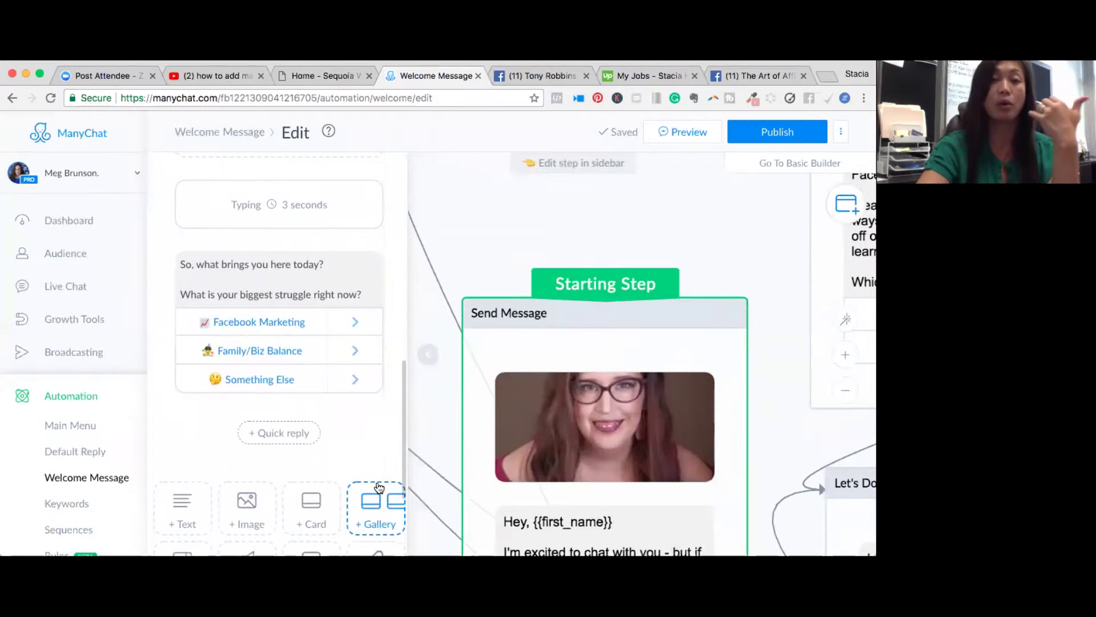
scroll(379, 487, down, 1)
scroll(379, 486, up, 1)
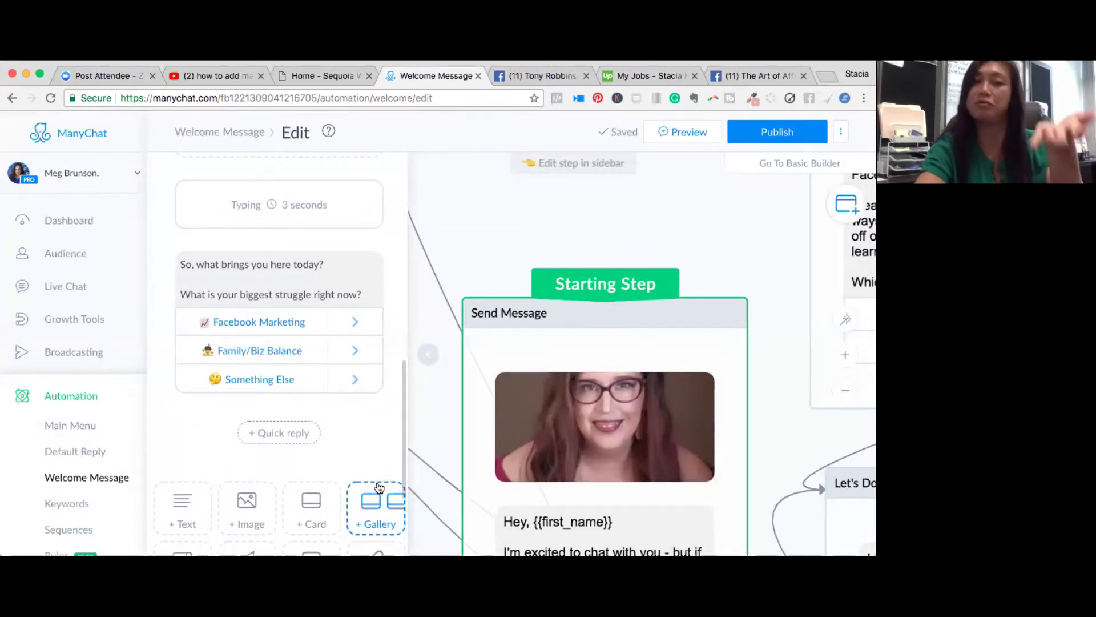
scroll(379, 489, down, 2)
scroll(378, 498, down, 2)
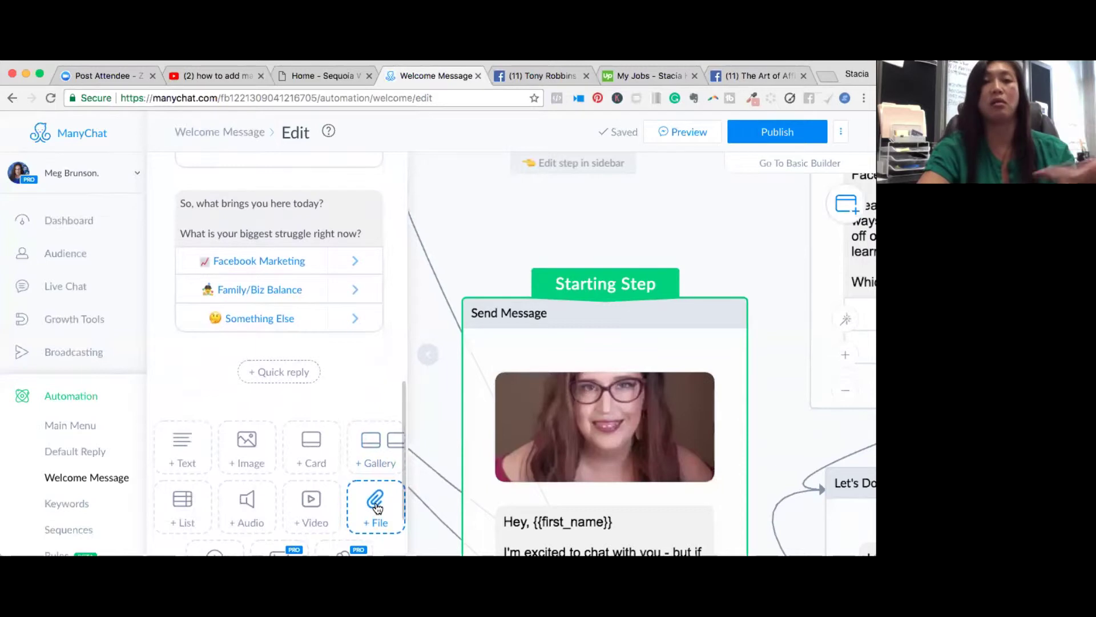
scroll(377, 507, down, 1)
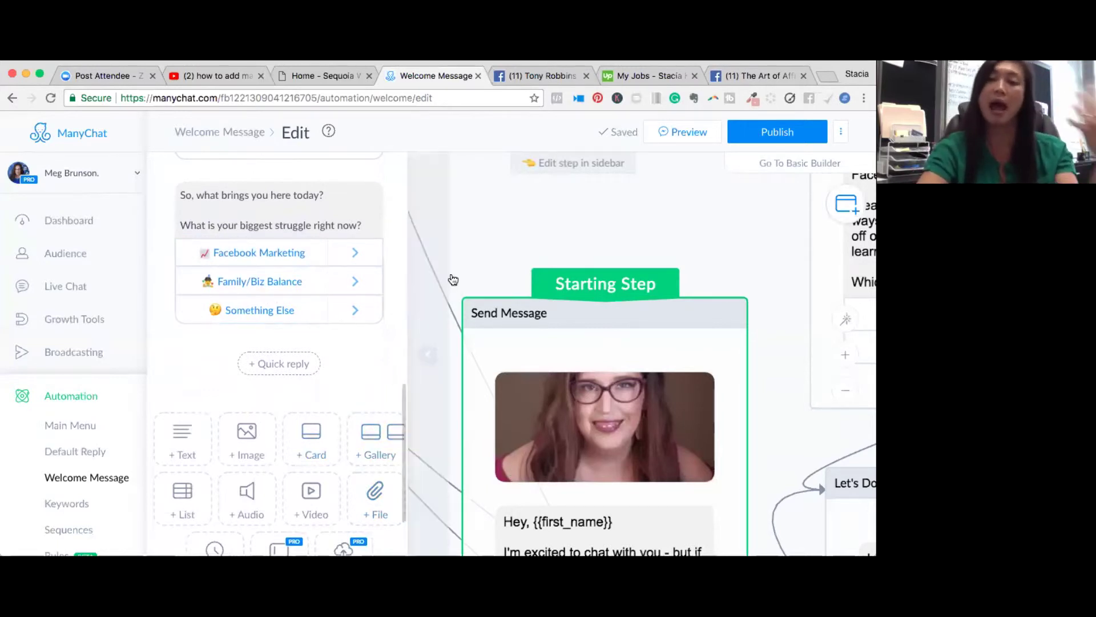
Look over the bot's Keywords, Sequences and Rules automation sections and its list of flows.
click(43, 503)
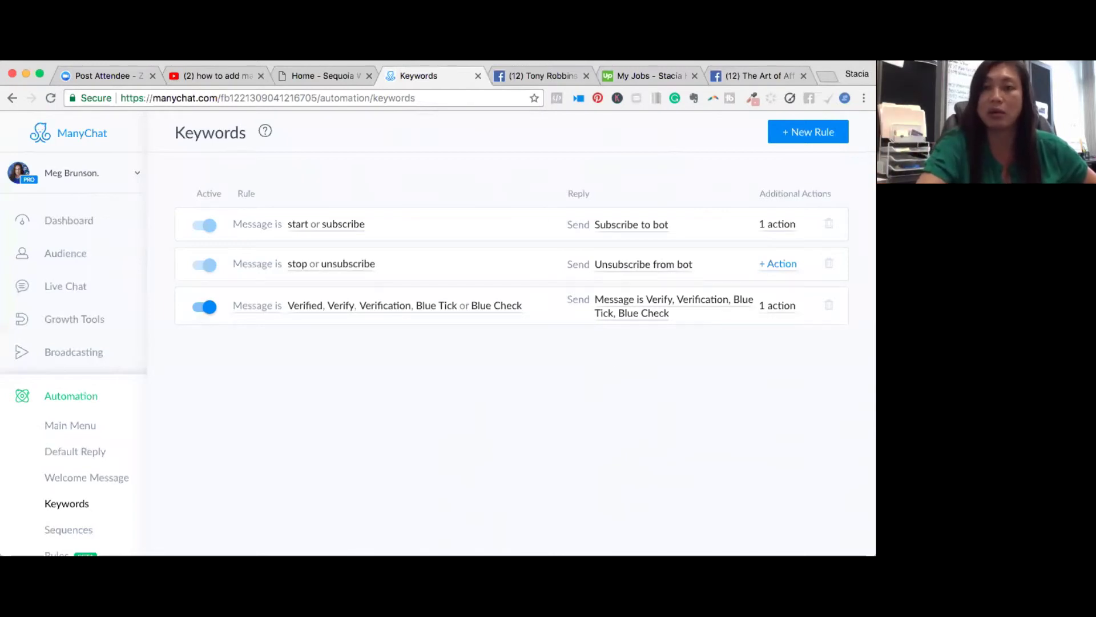
click(52, 531)
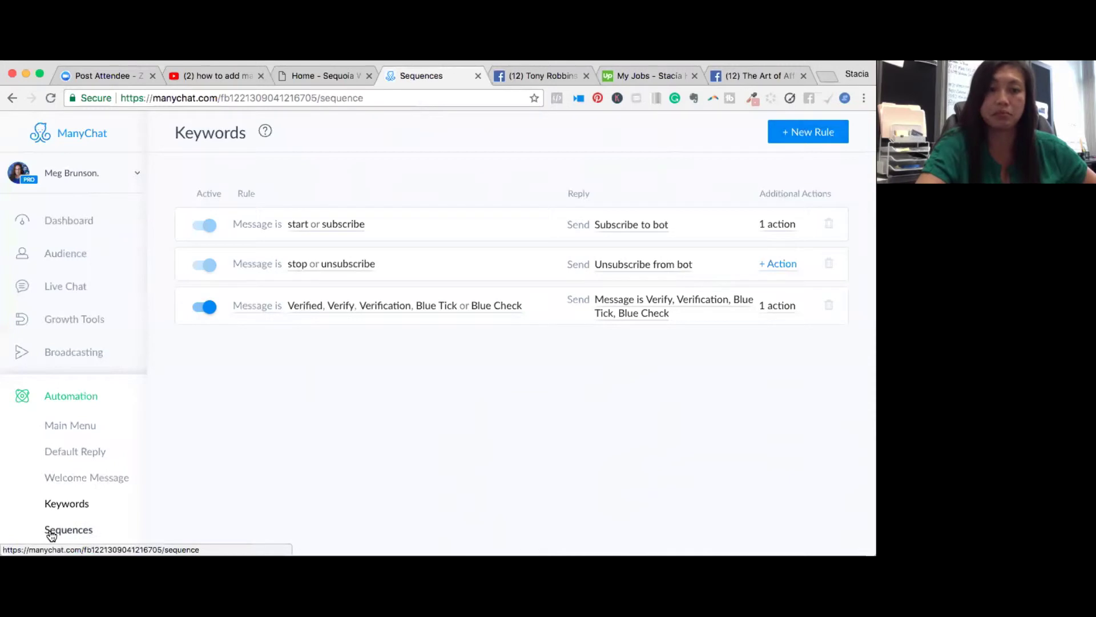
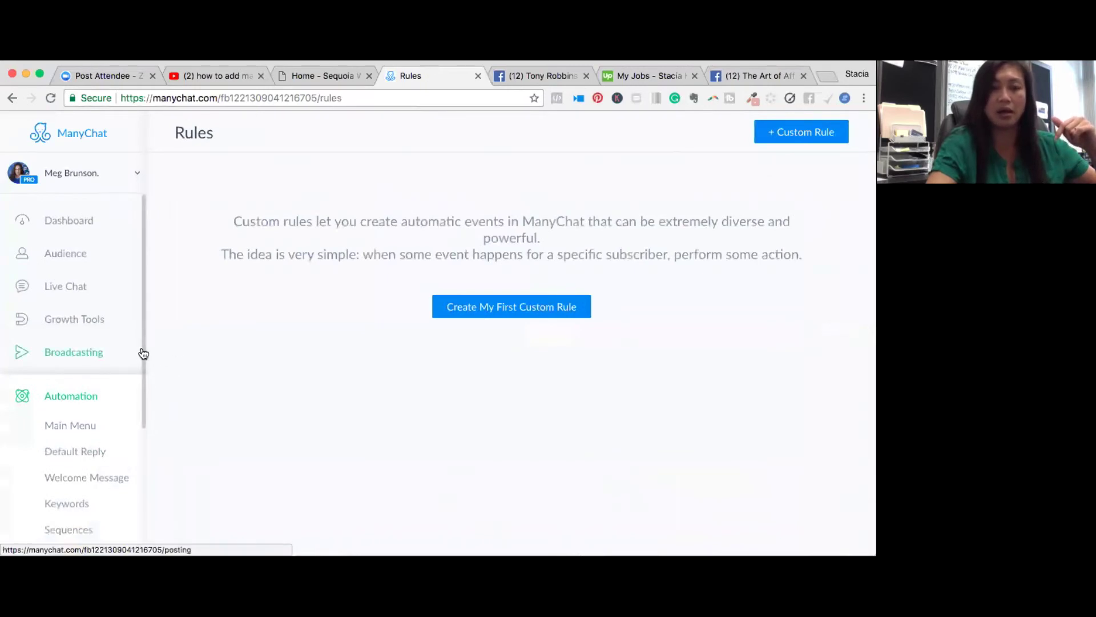
scroll(141, 371, down, 3)
scroll(139, 441, down, 2)
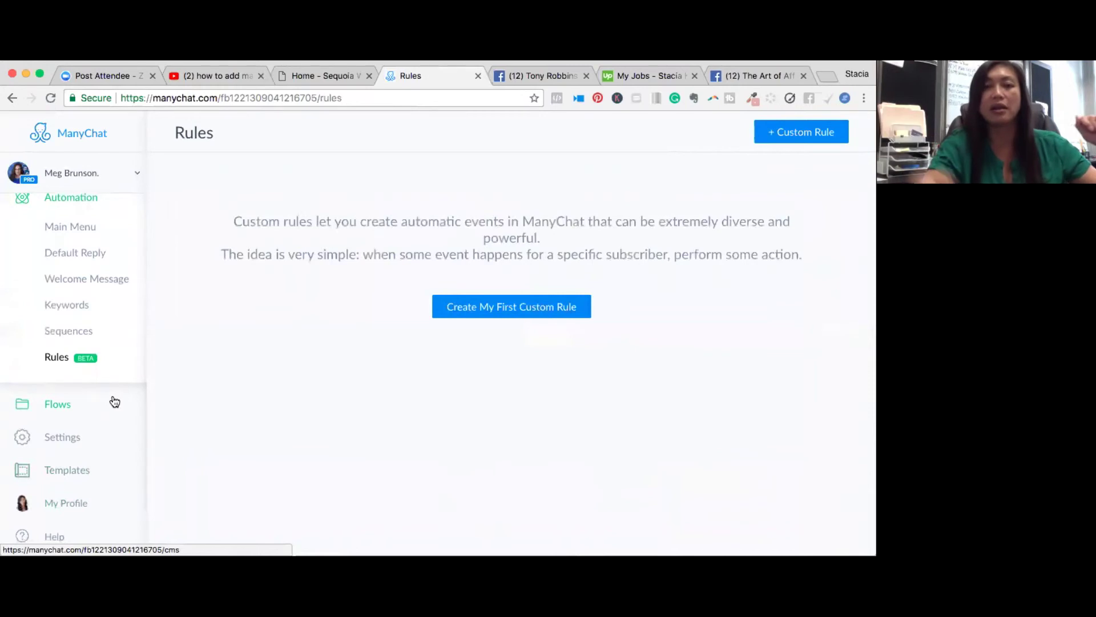
click(76, 403)
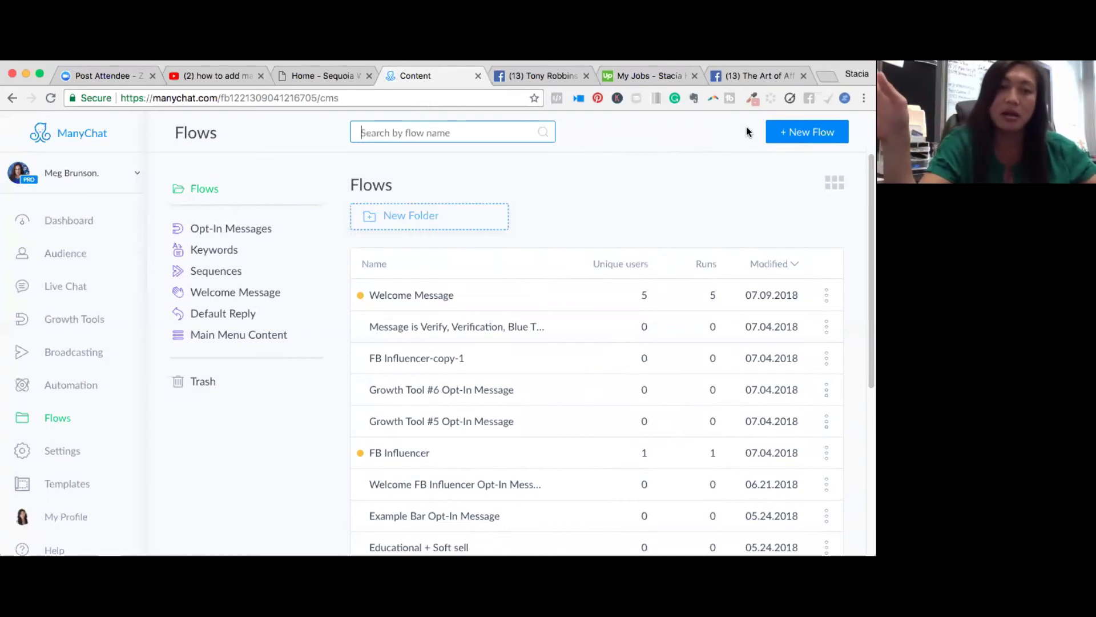
click(730, 140)
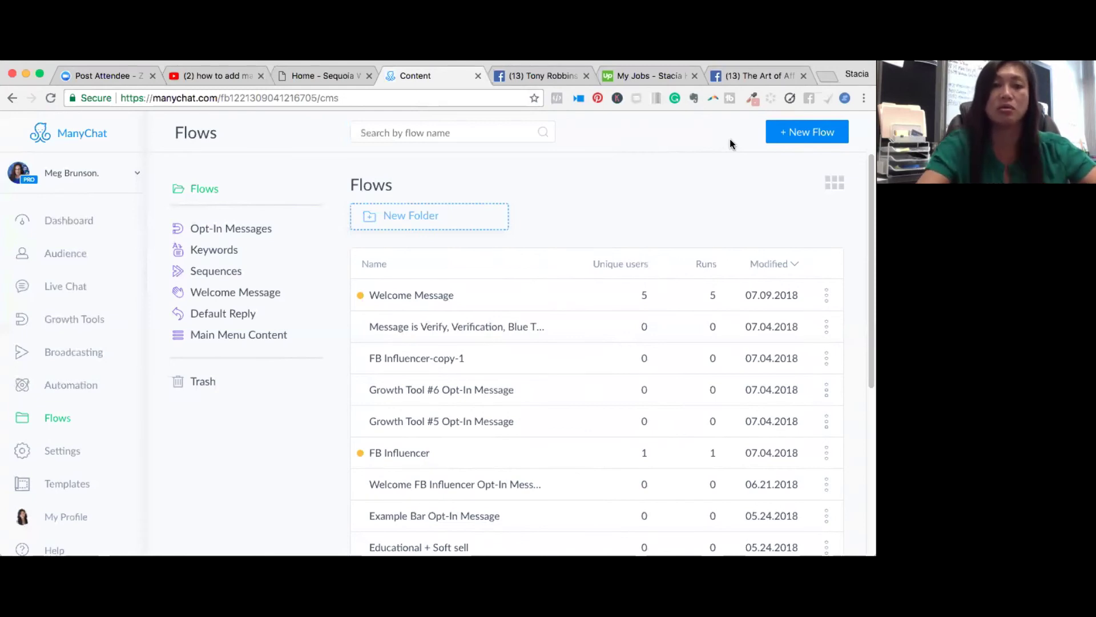
Switch ManyChat to the Pro page listed directly below the current one among the connected pages.
click(115, 177)
click(90, 220)
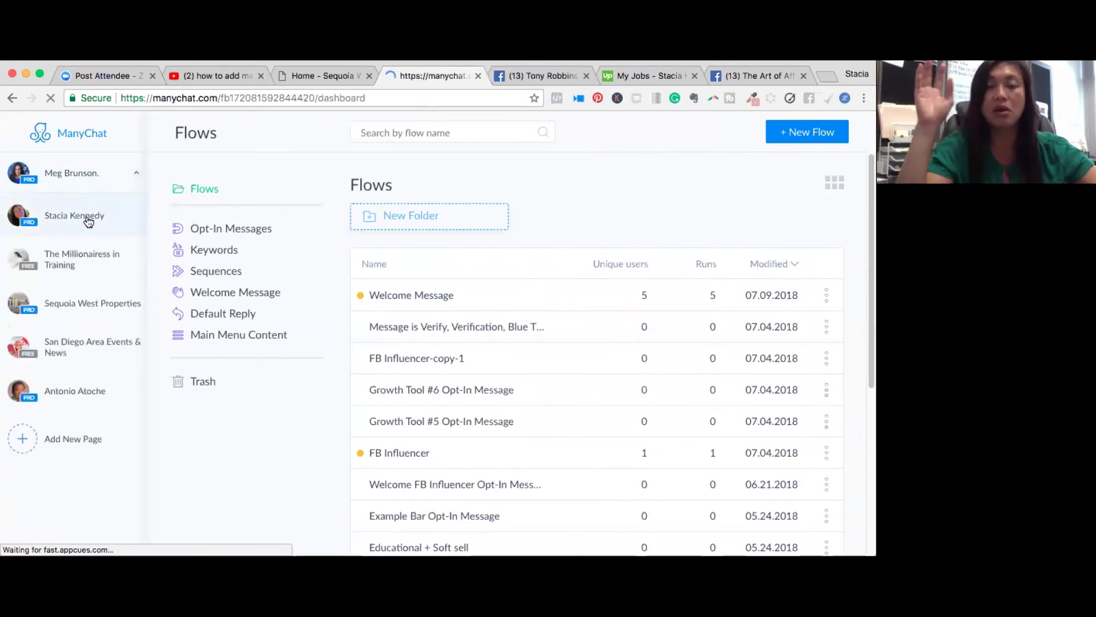